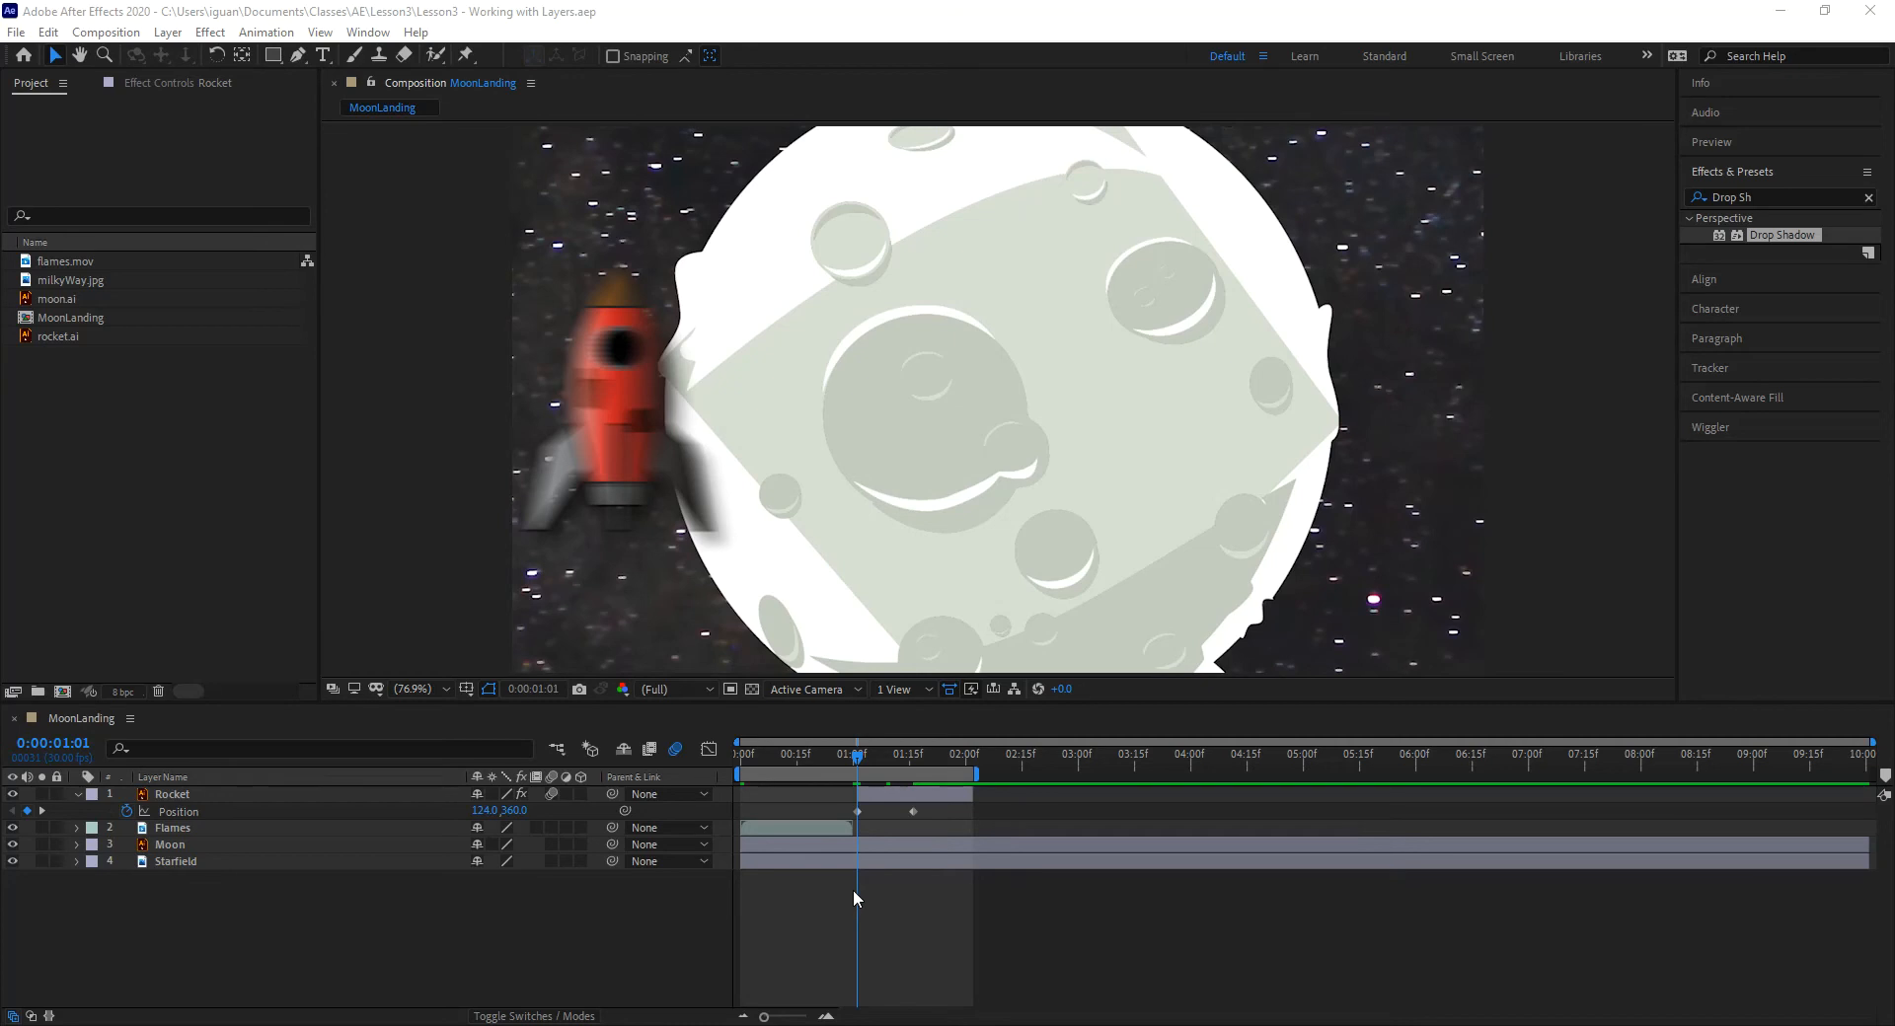
Step: Set the MoonLanding composition's duration to 0:00:05:00 in the composition settings
left_click(884, 814)
left_click(136, 33)
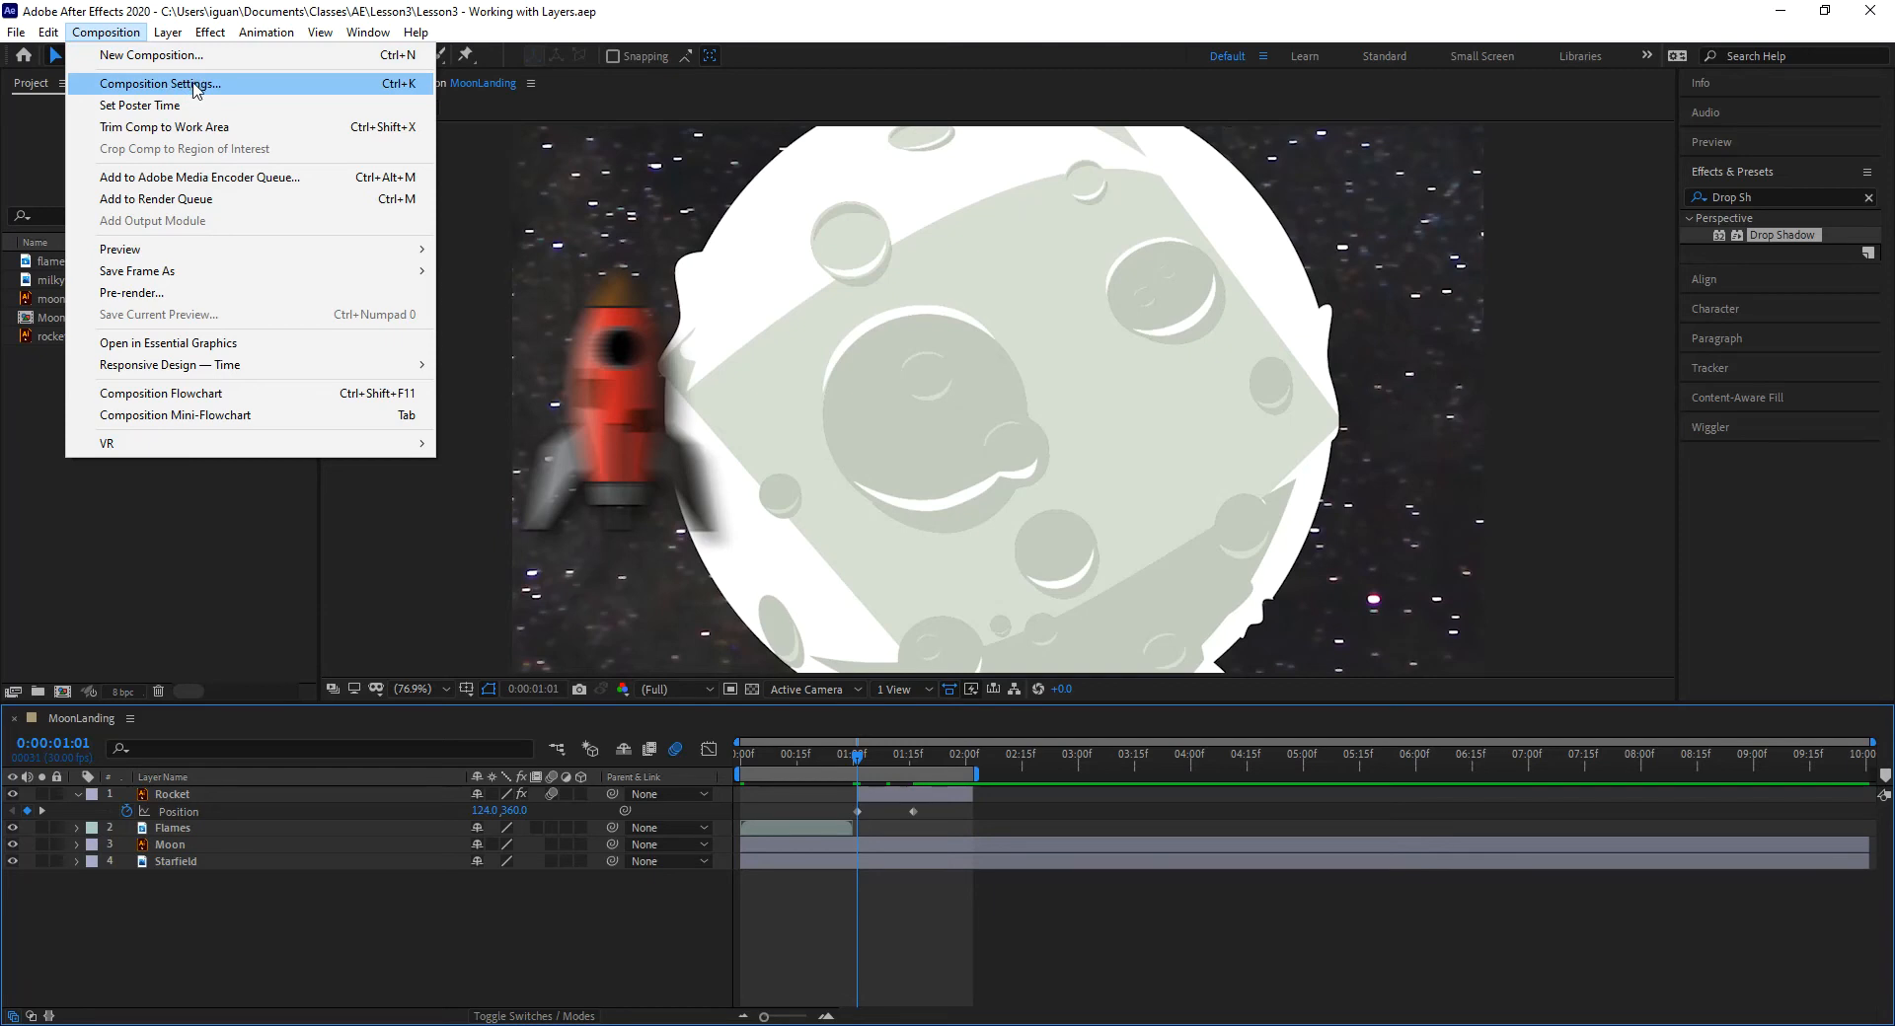
left_click(133, 85)
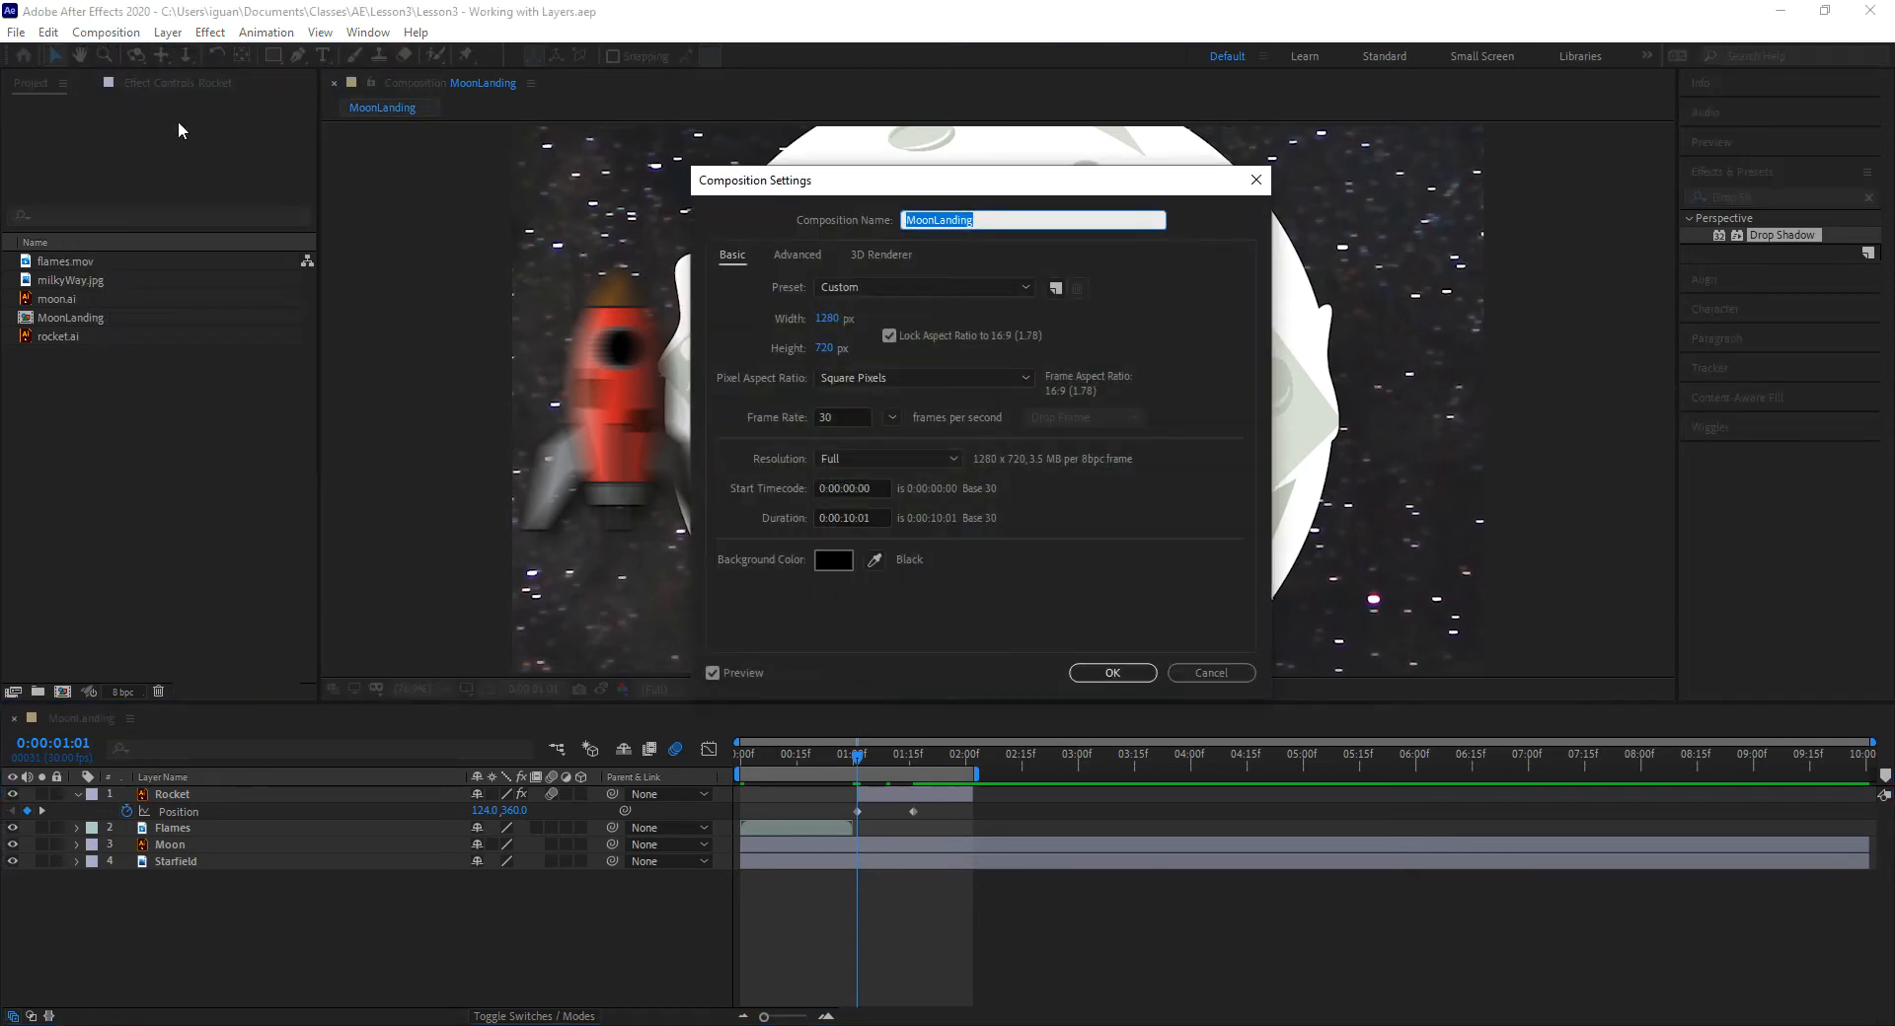
left_click(837, 517)
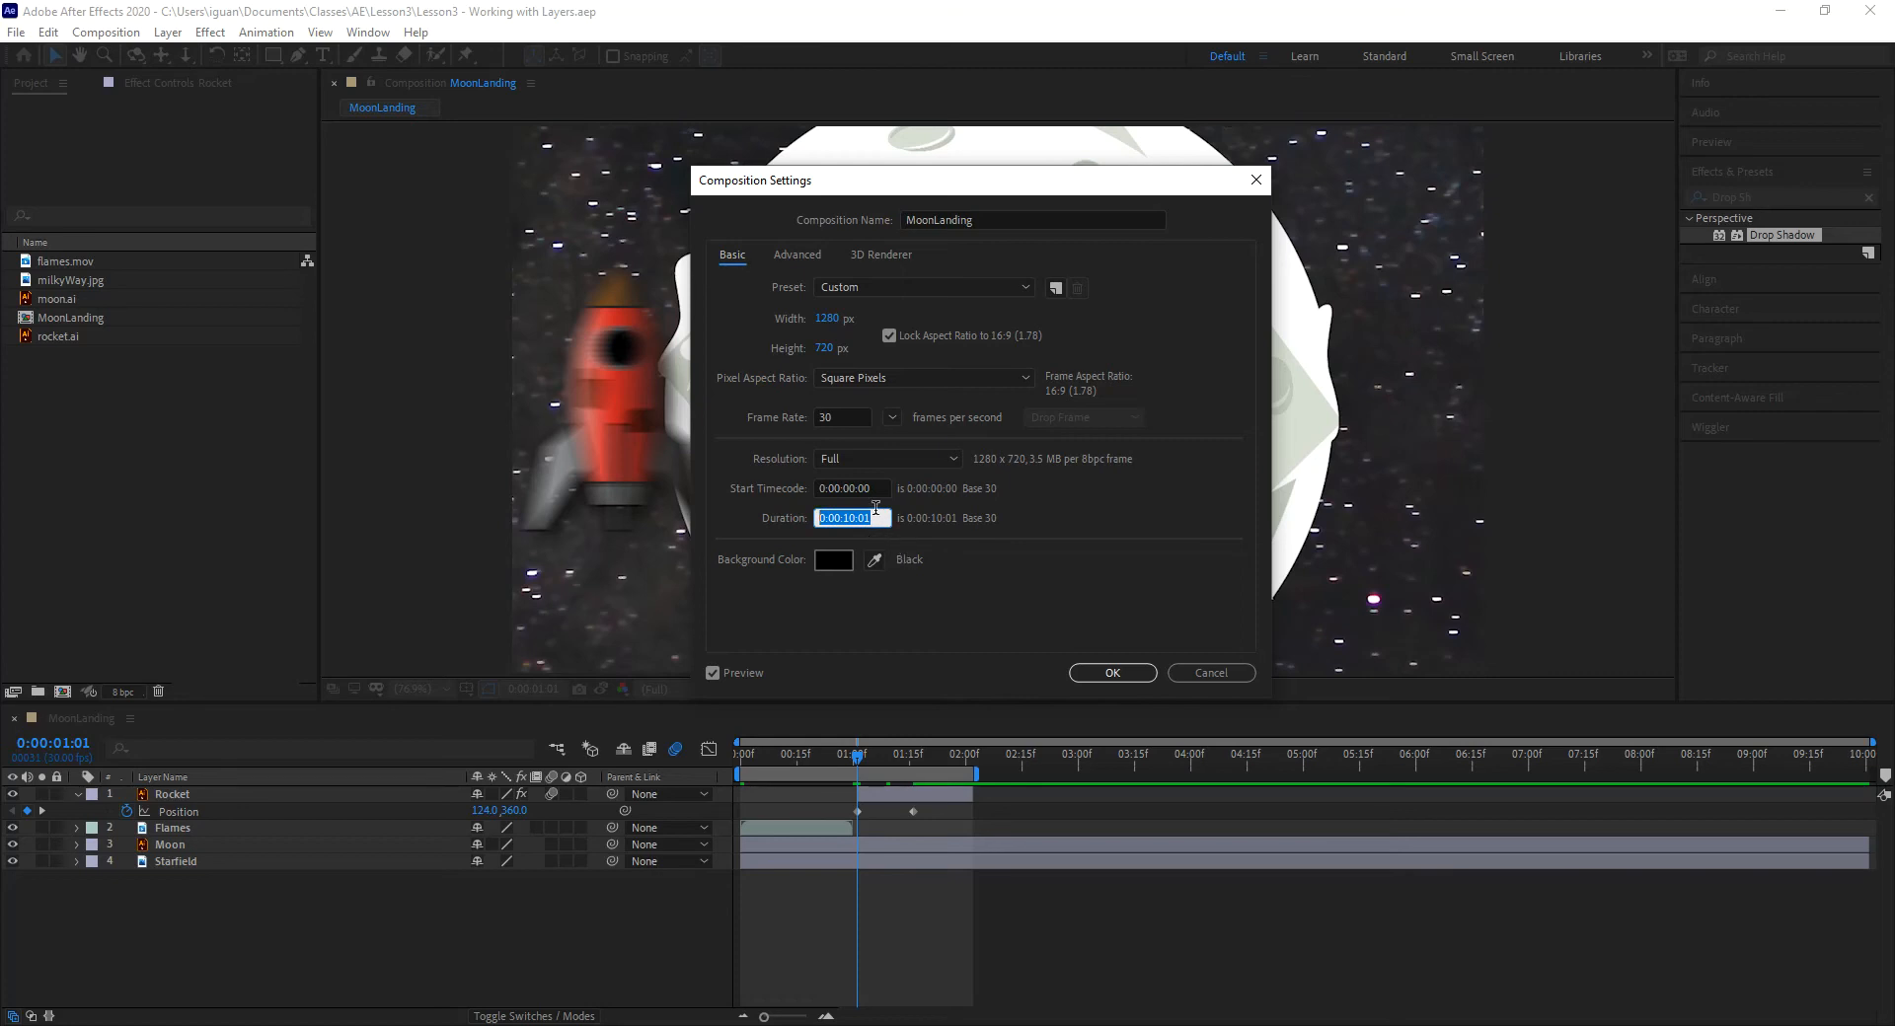
type("000500")
left_click_drag(833, 517, 844, 518)
left_click(1110, 673)
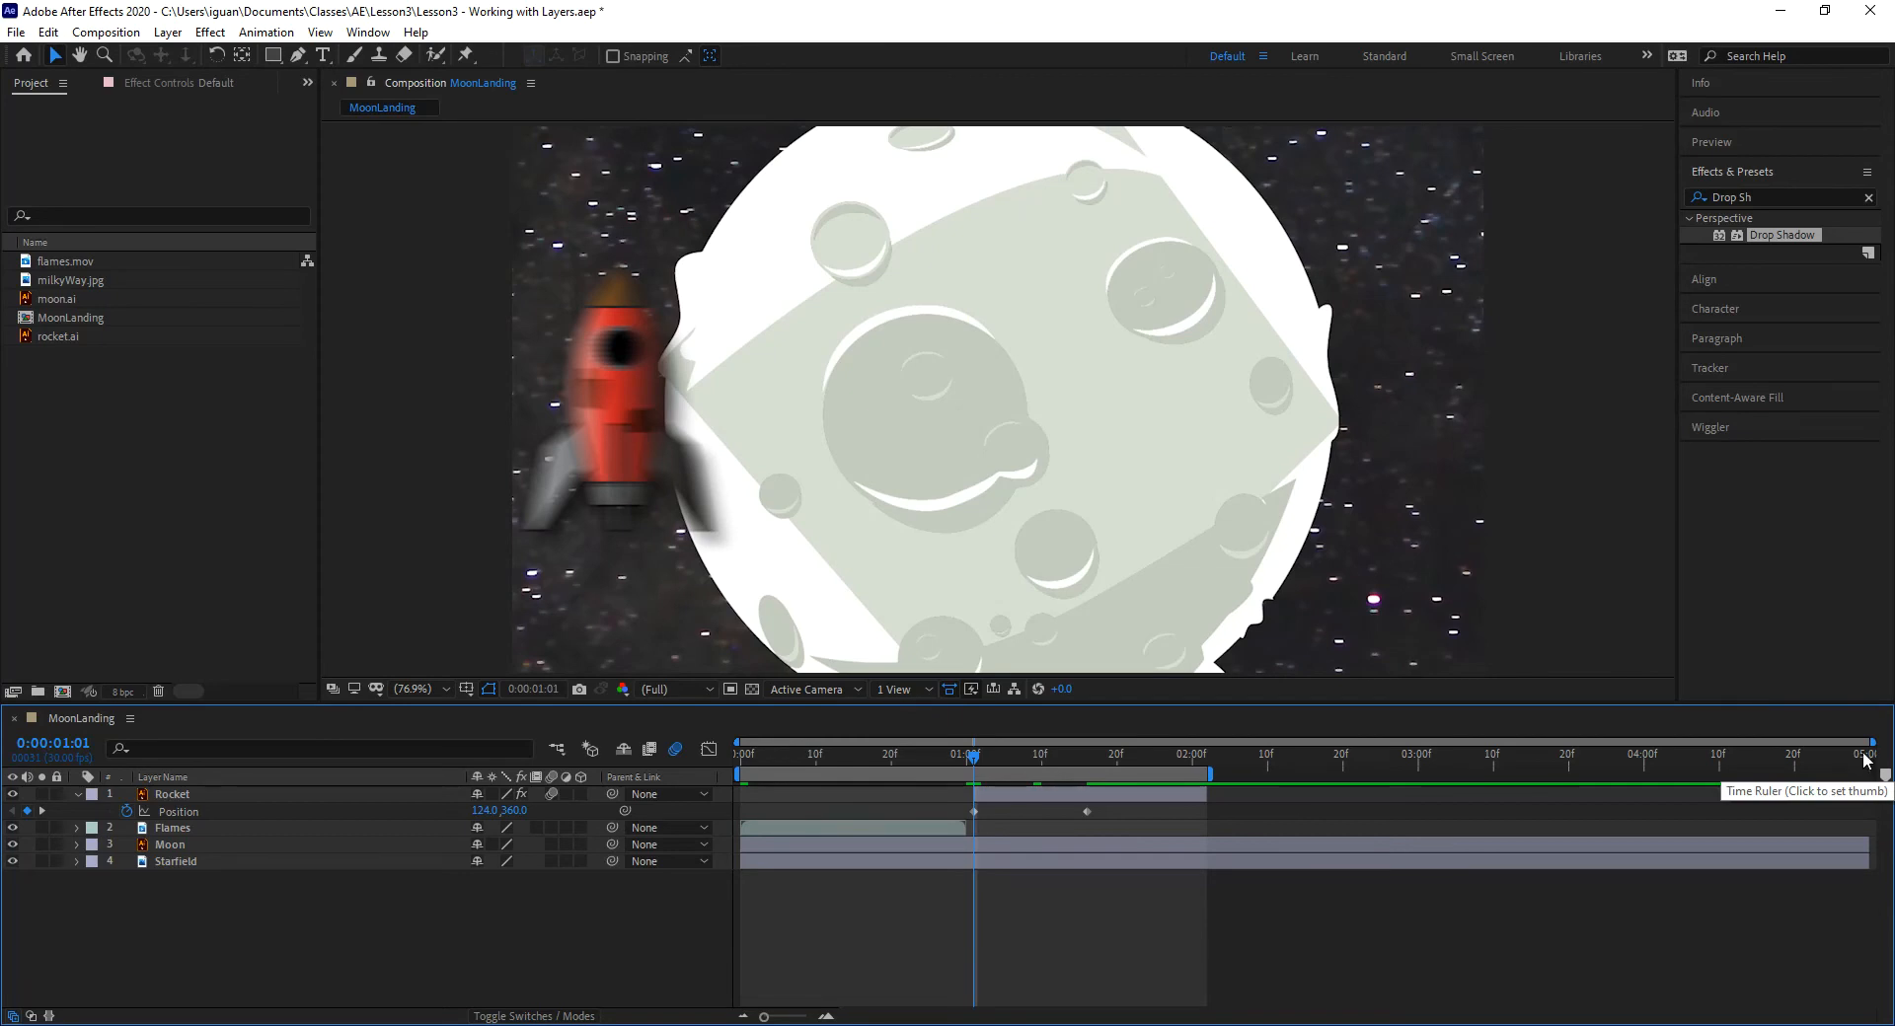
Step: Undo the composition duration change and fit the timeline view to the full composition length
left_click(1859, 801)
key("ctrl+z")
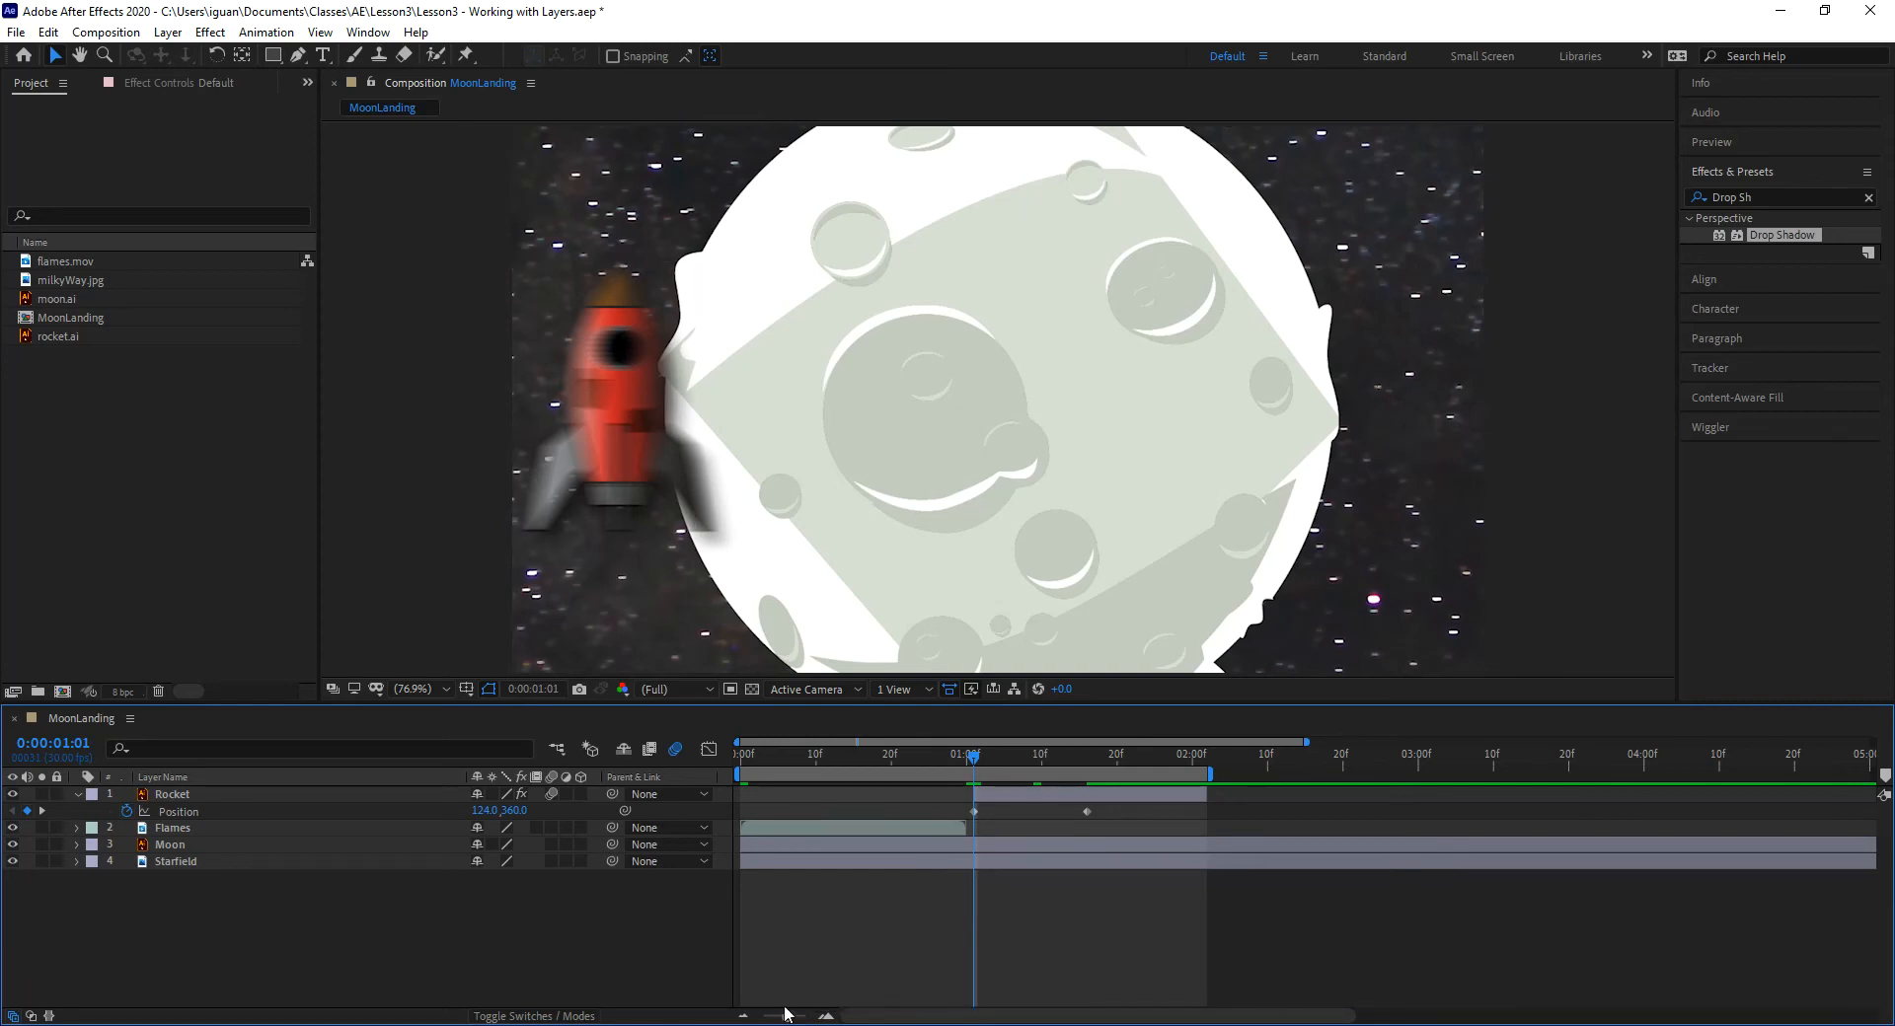
left_click(836, 797)
left_click(832, 789)
left_click_drag(1303, 741, 829, 741)
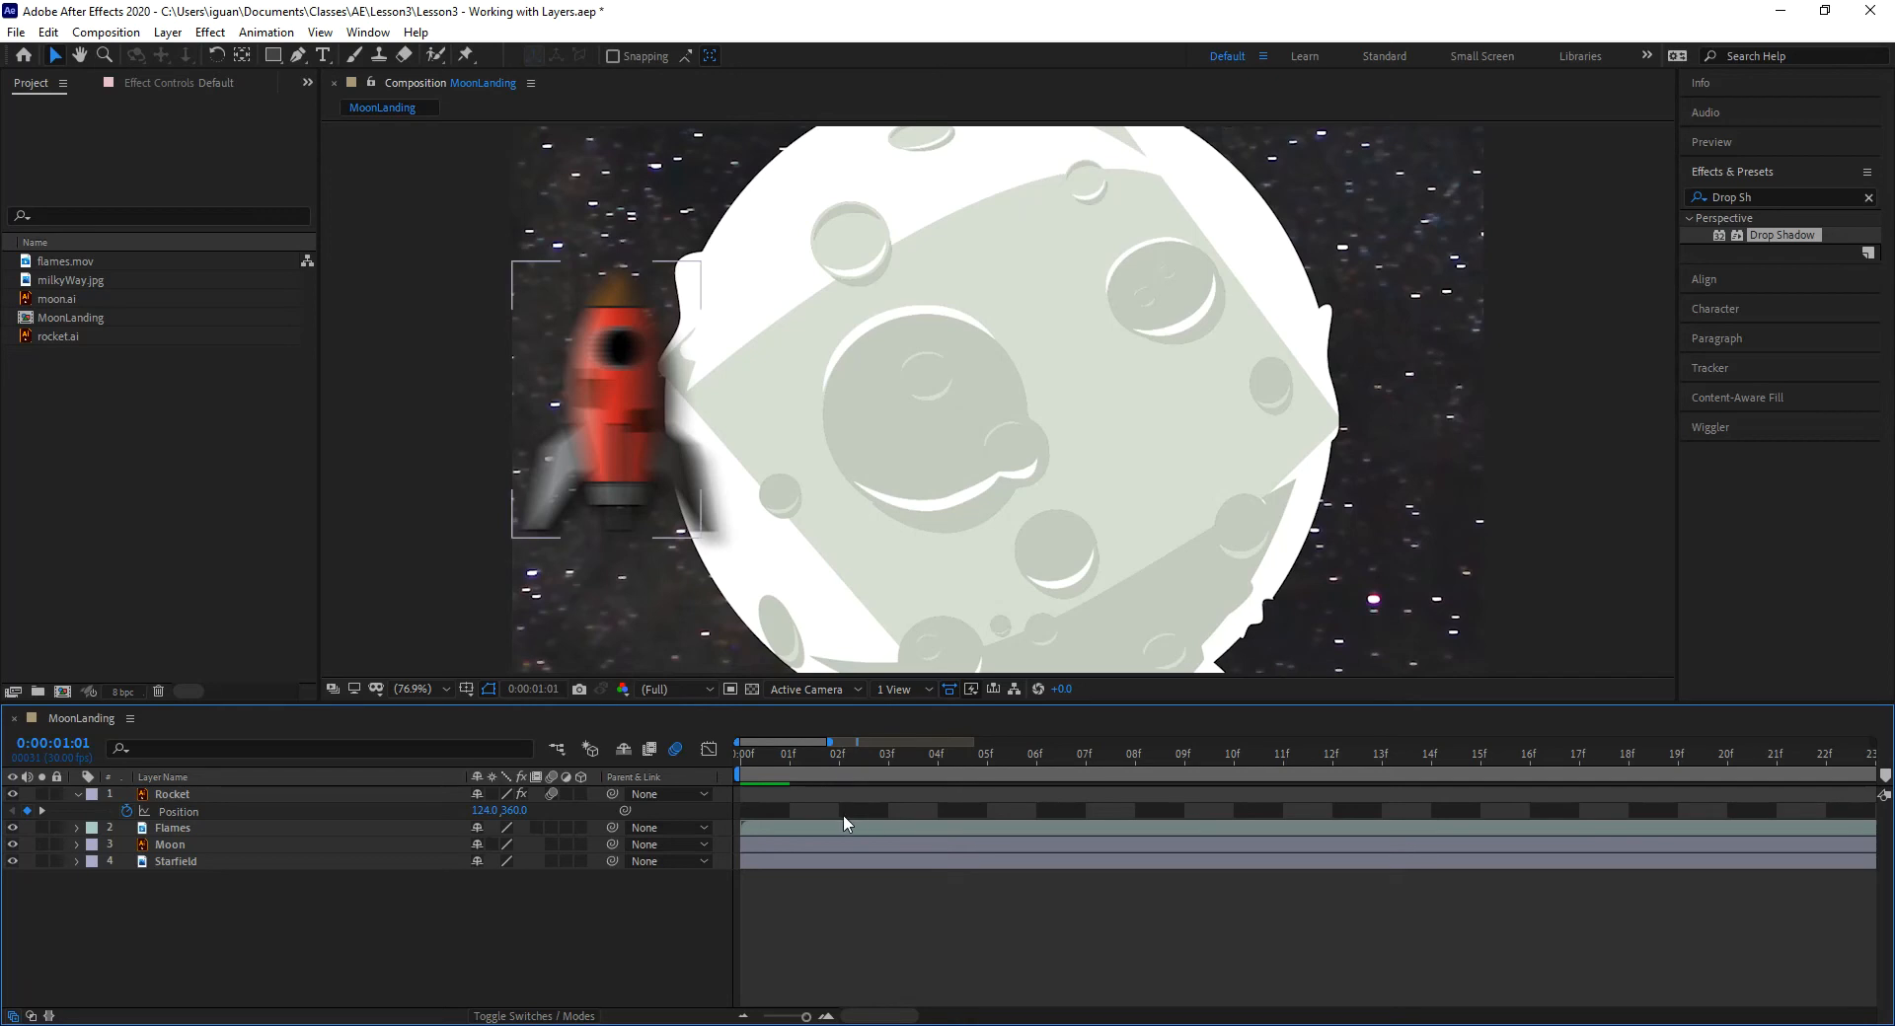
left_click_drag(829, 742, 1879, 747)
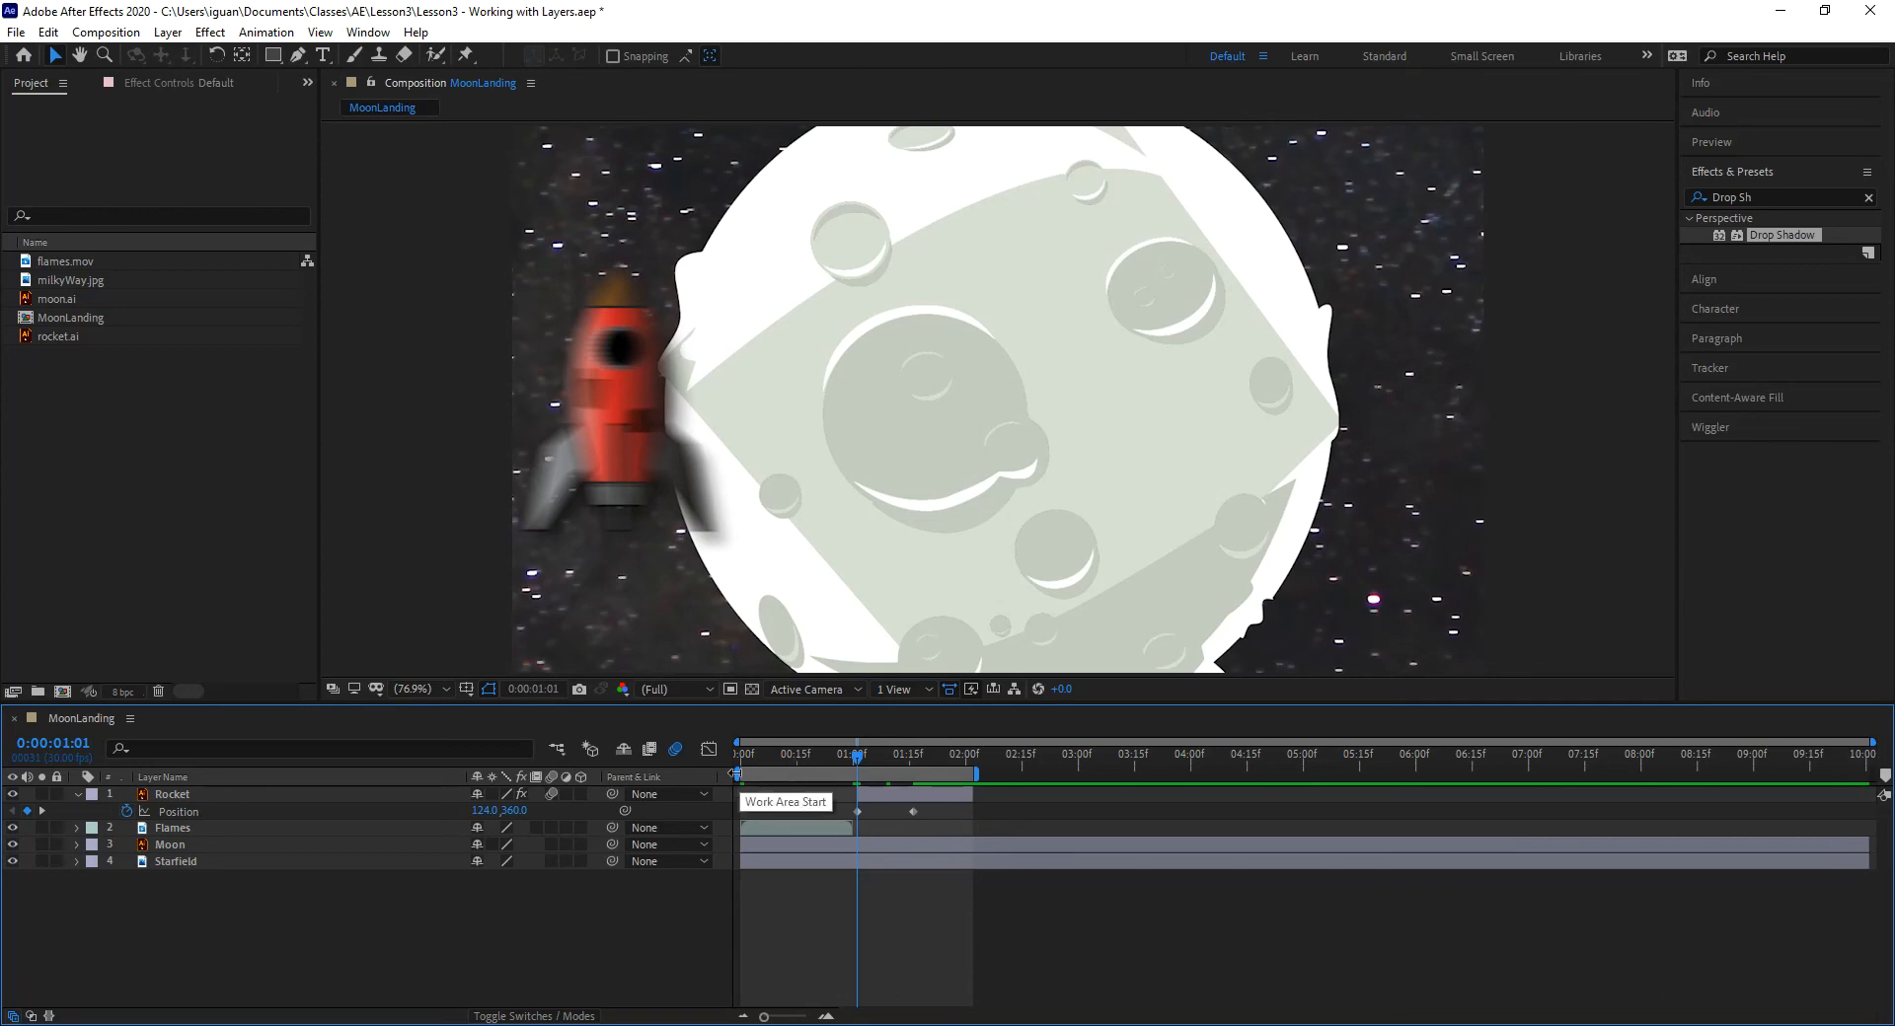
Step: End the work area at 0:00:05:00 and trim the composition to the work area
left_click(846, 820)
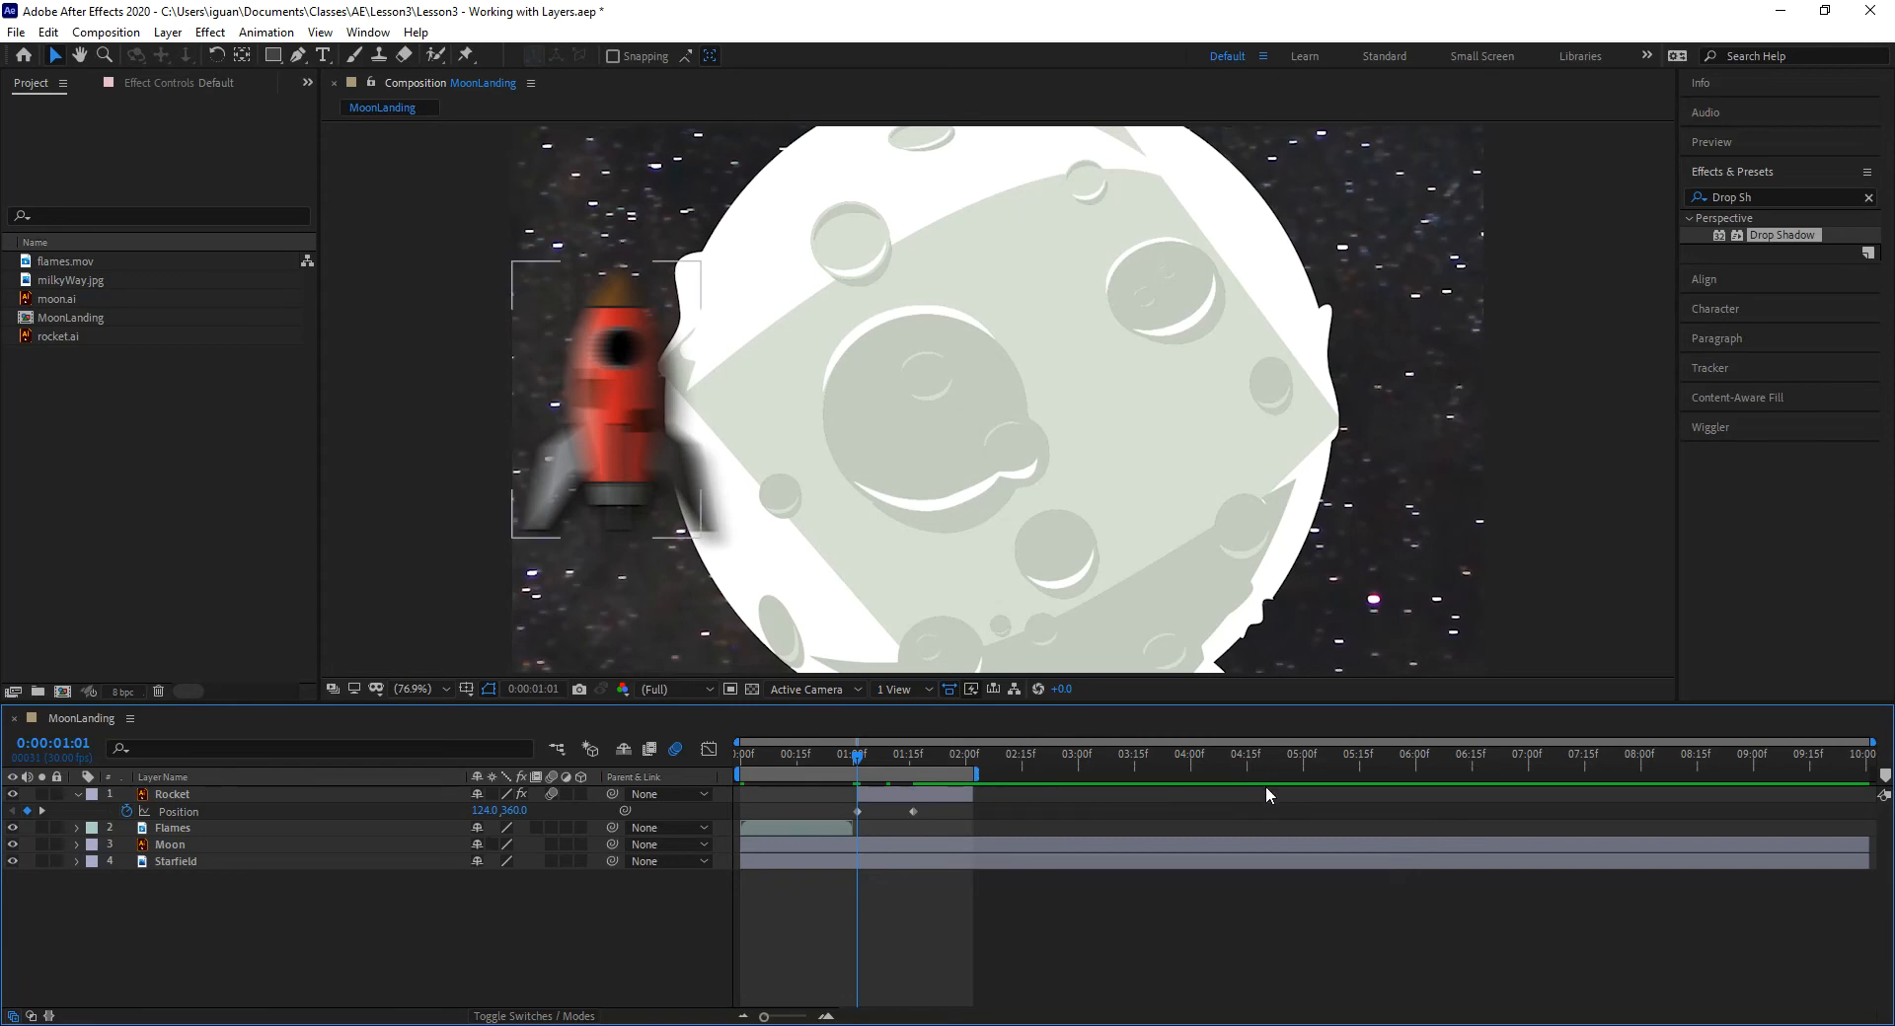
left_click(1304, 758)
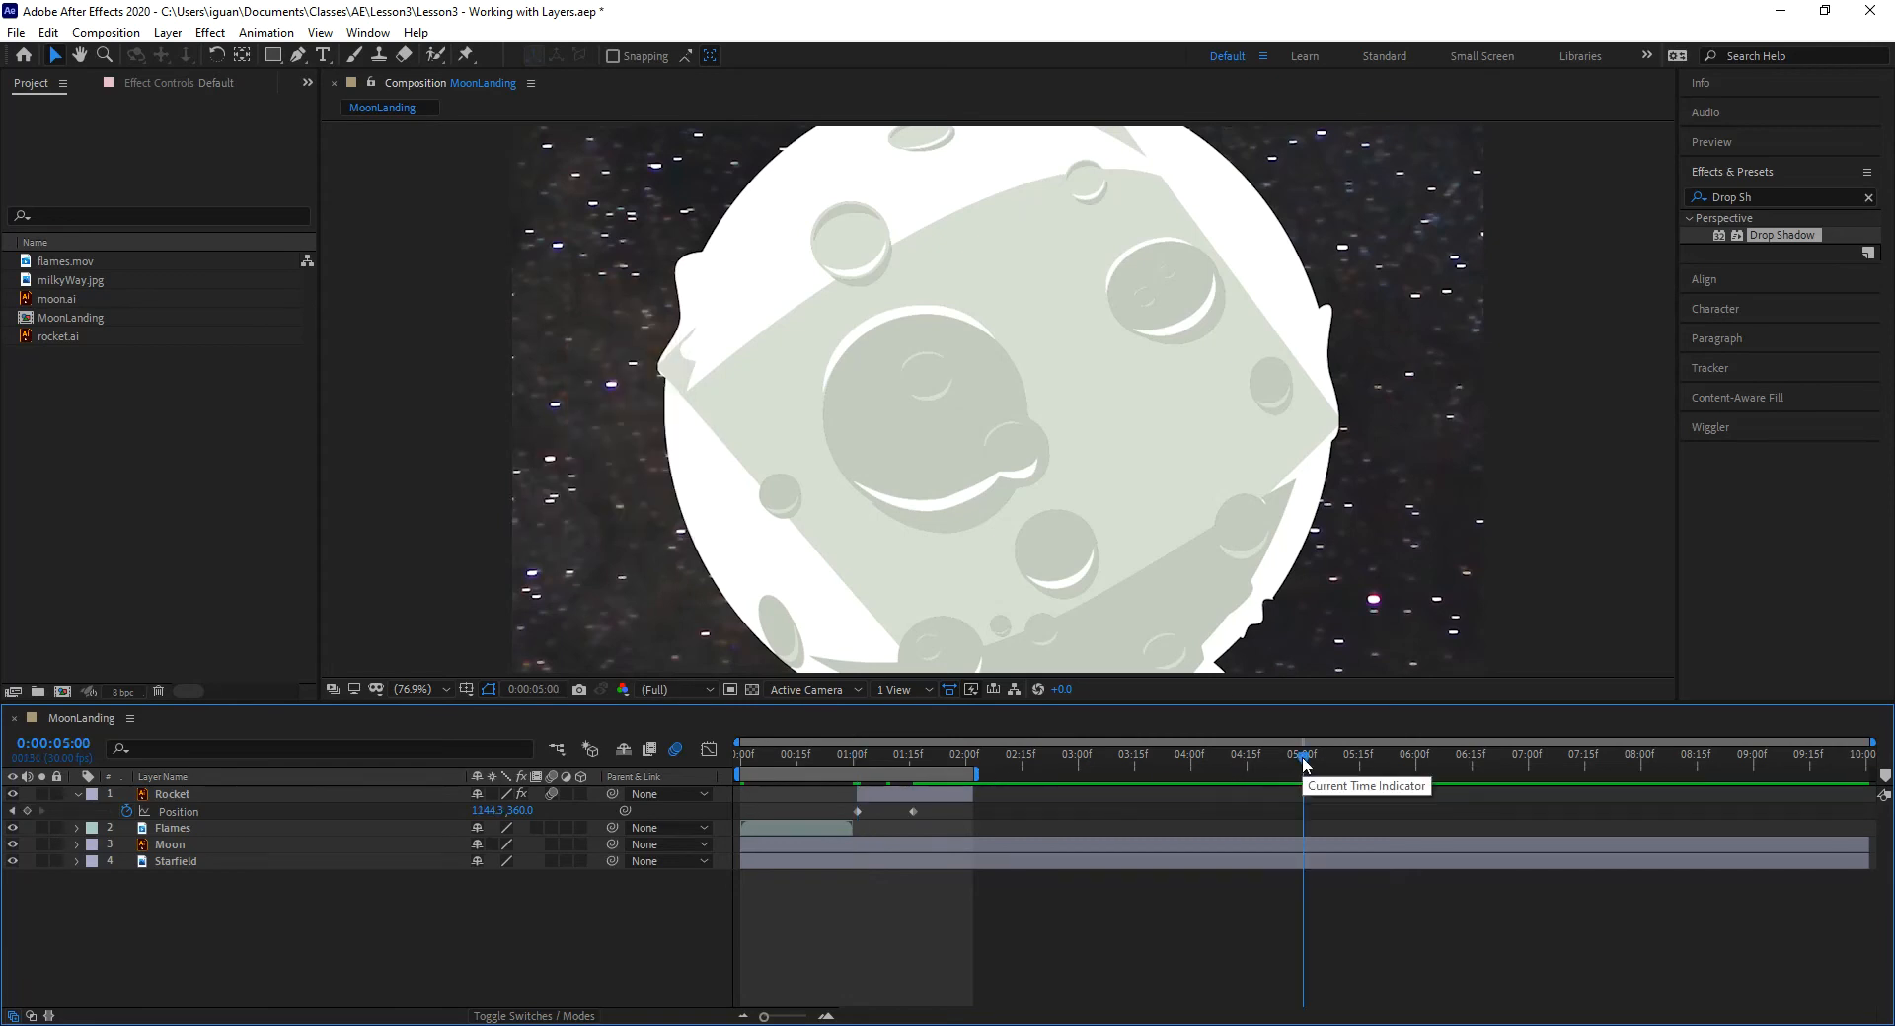
key("n")
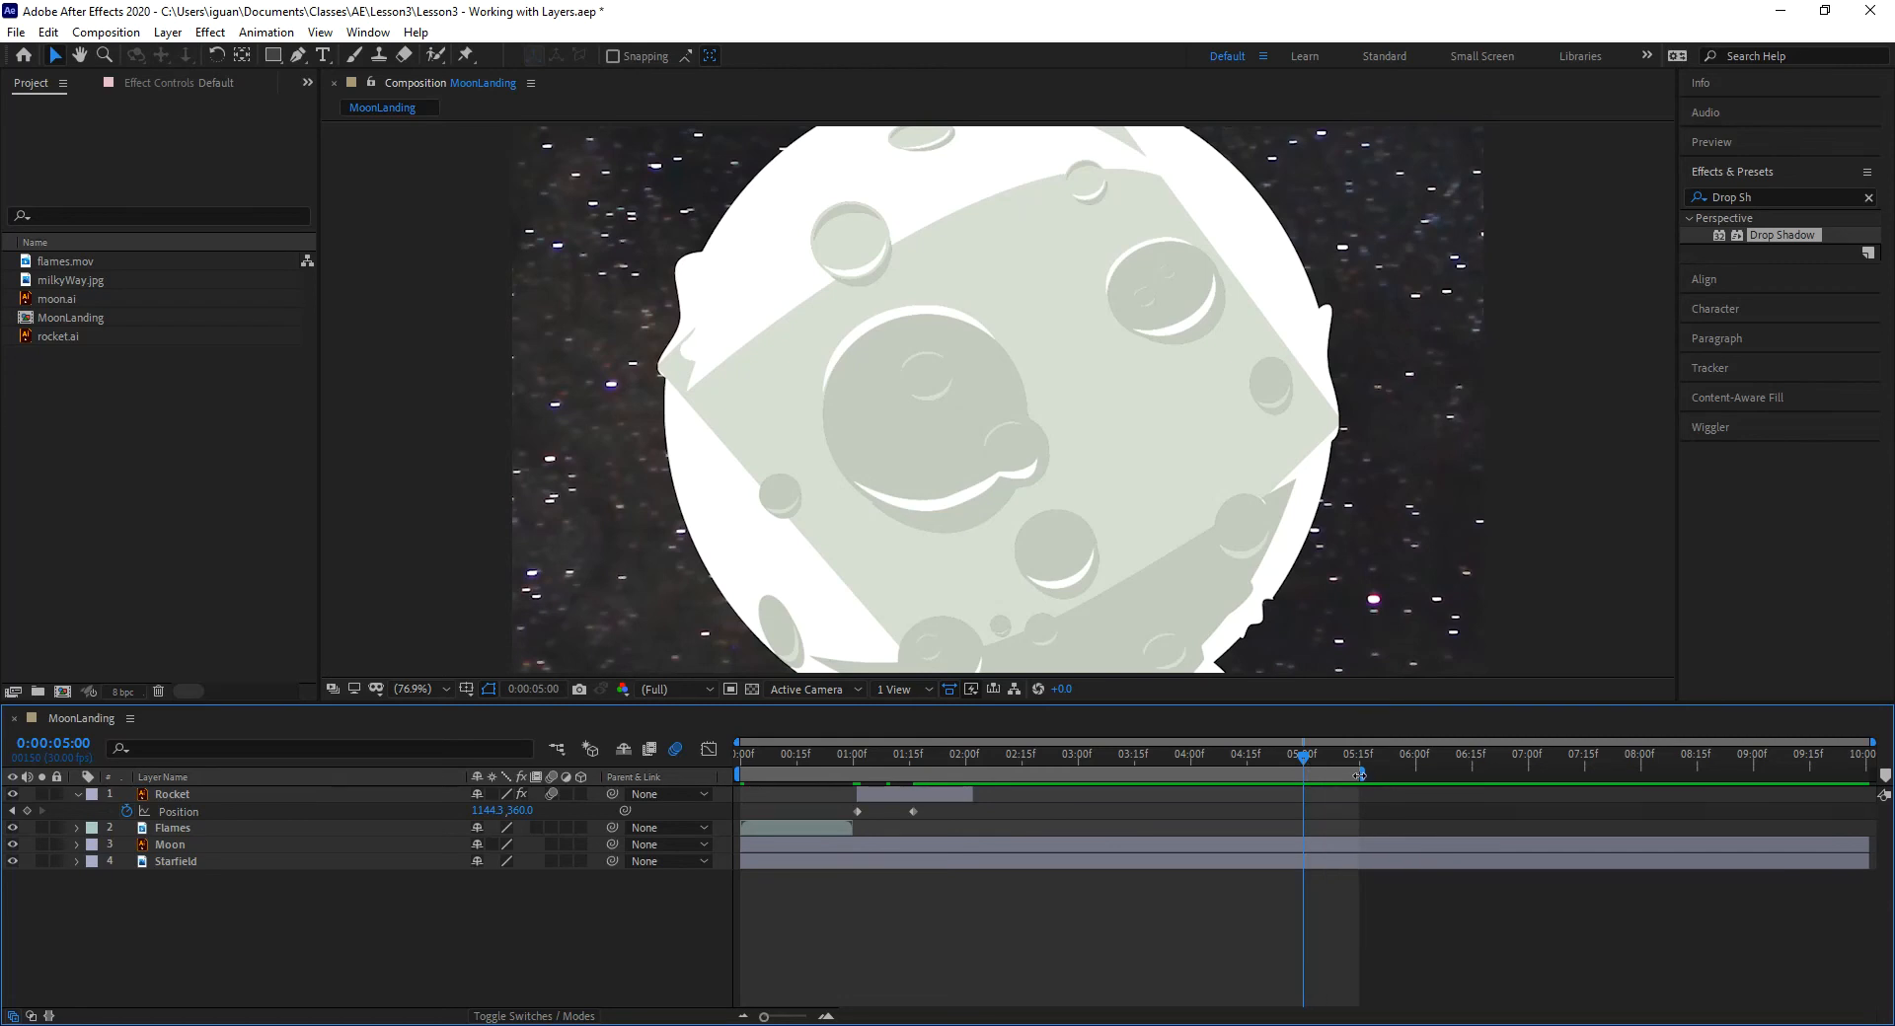
right_click(1145, 775)
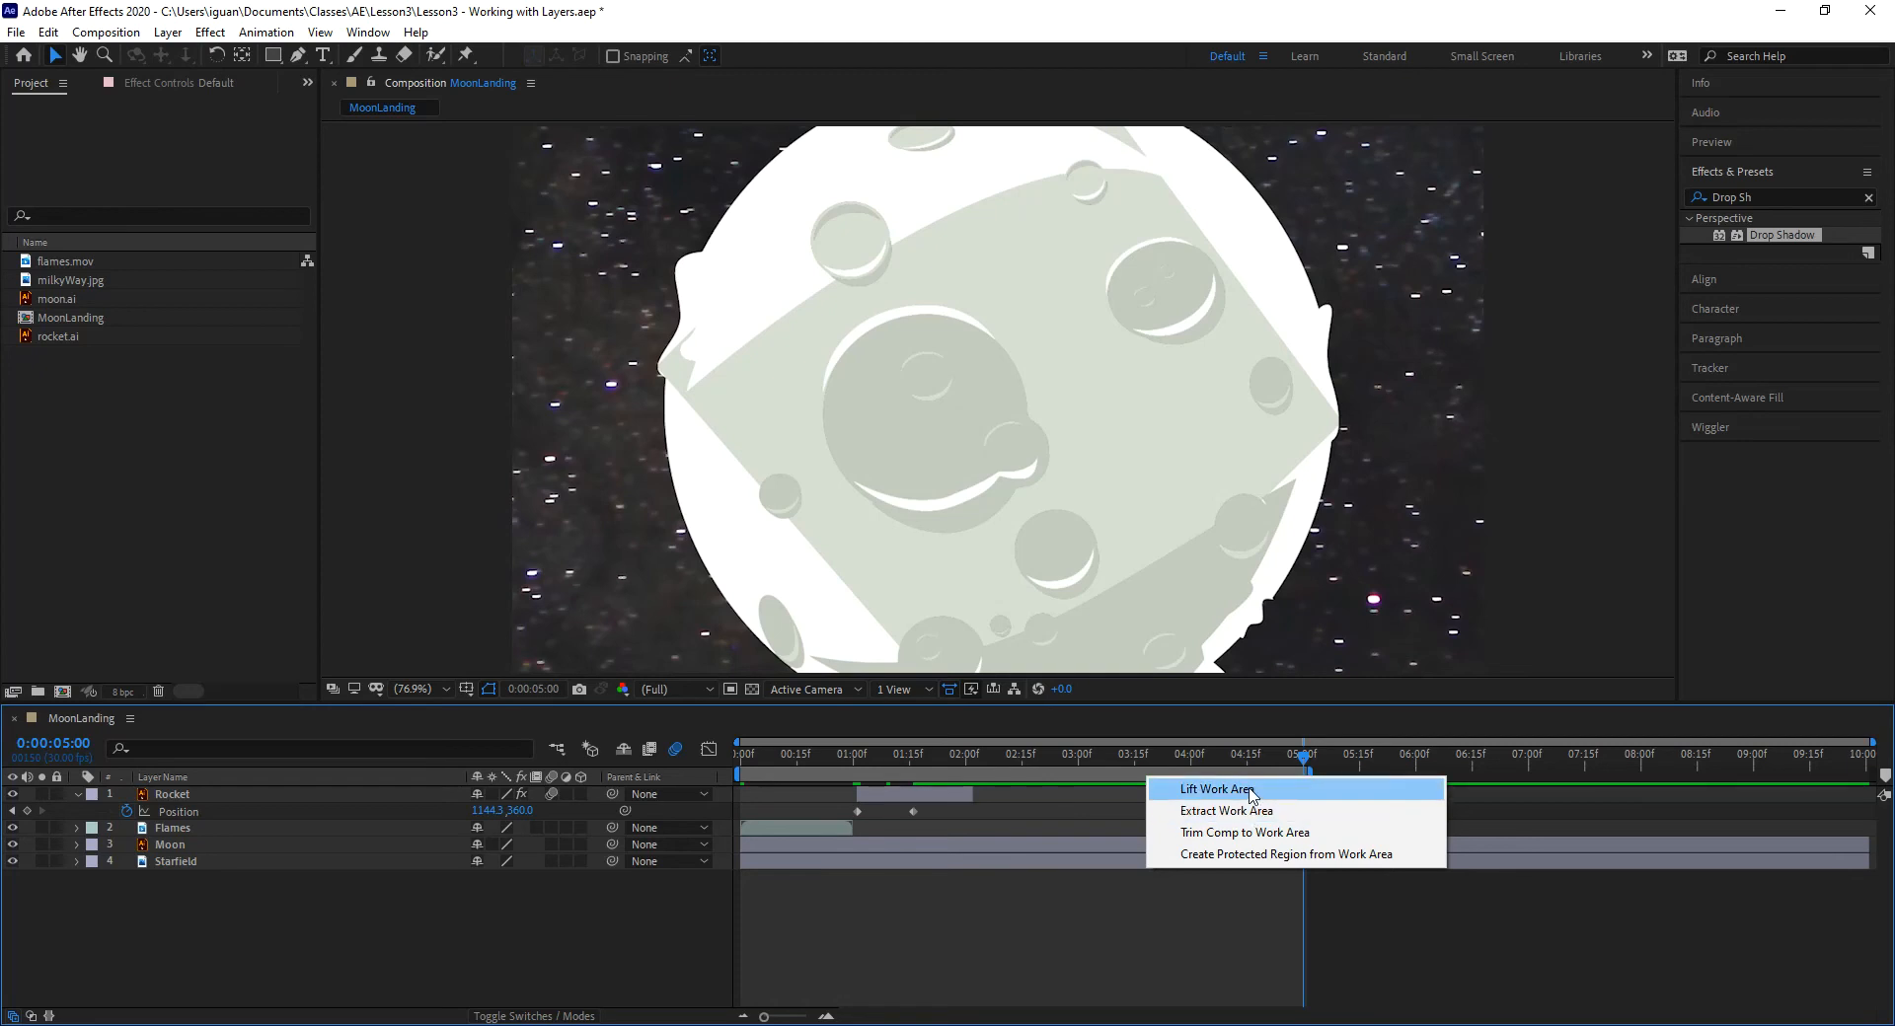
key("Escape")
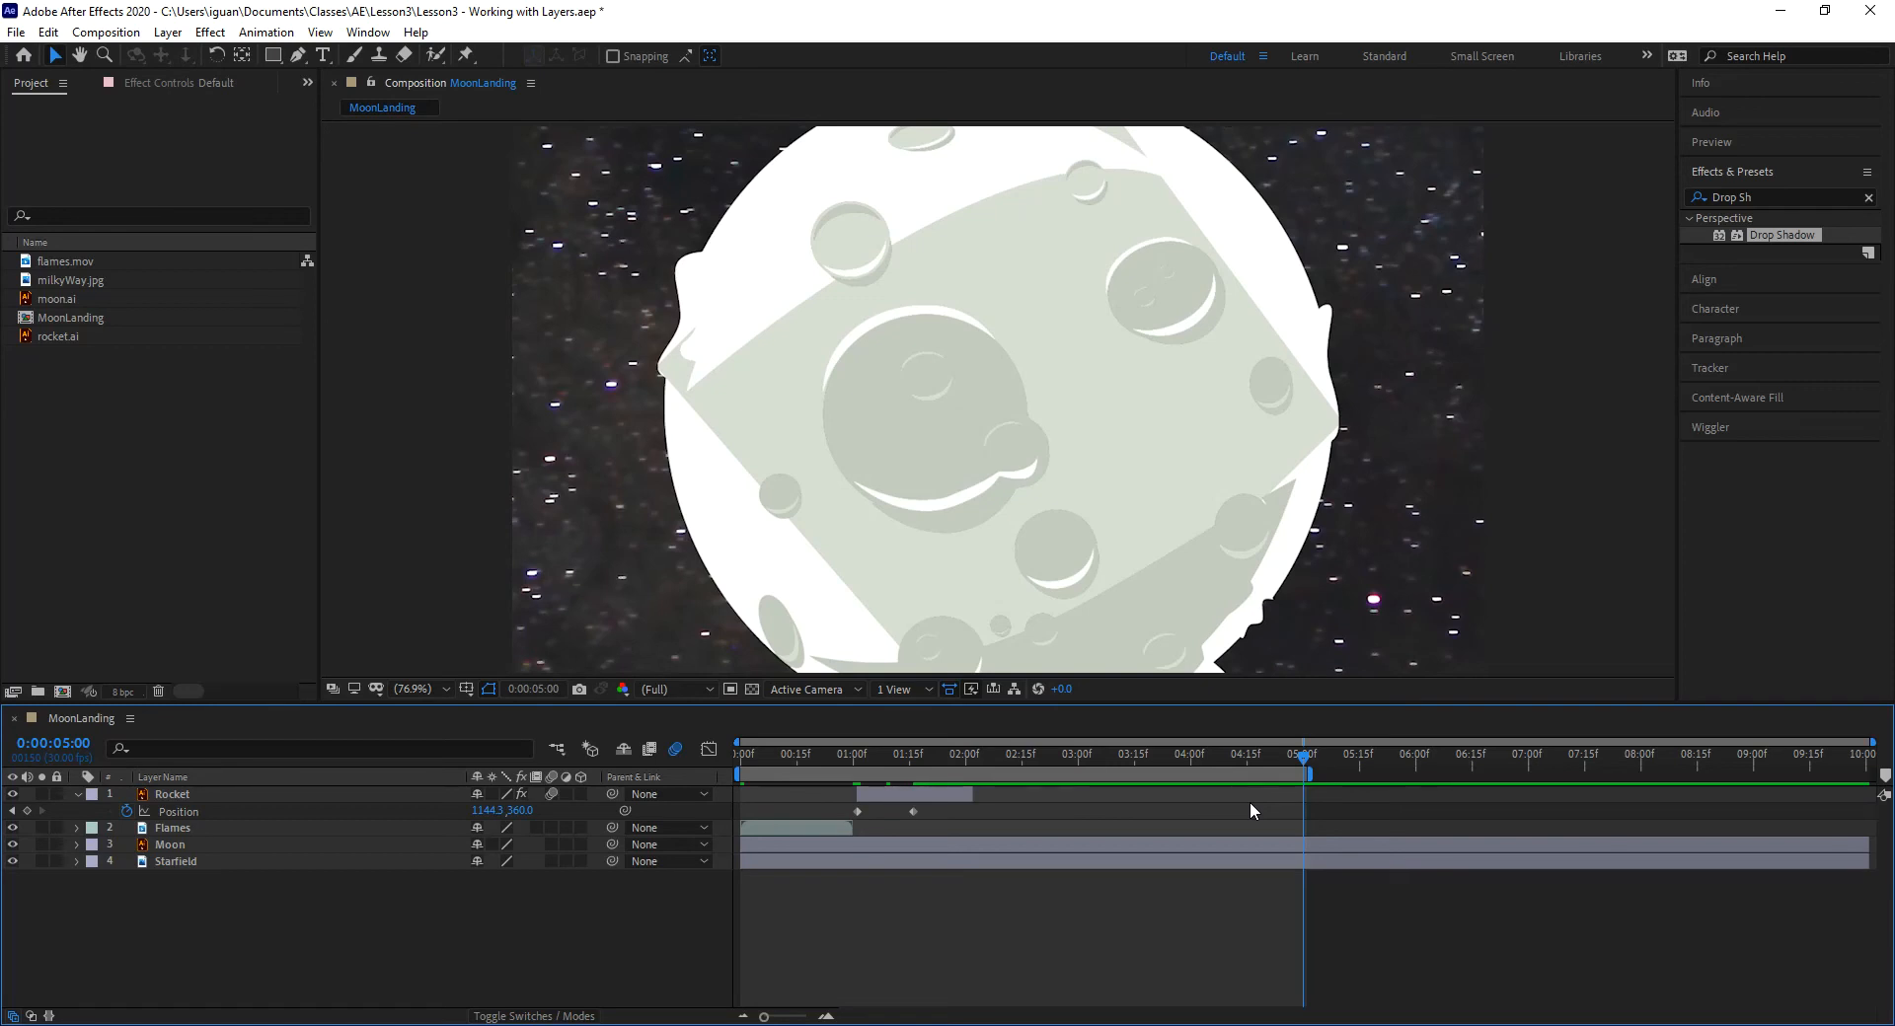
right_click(1101, 774)
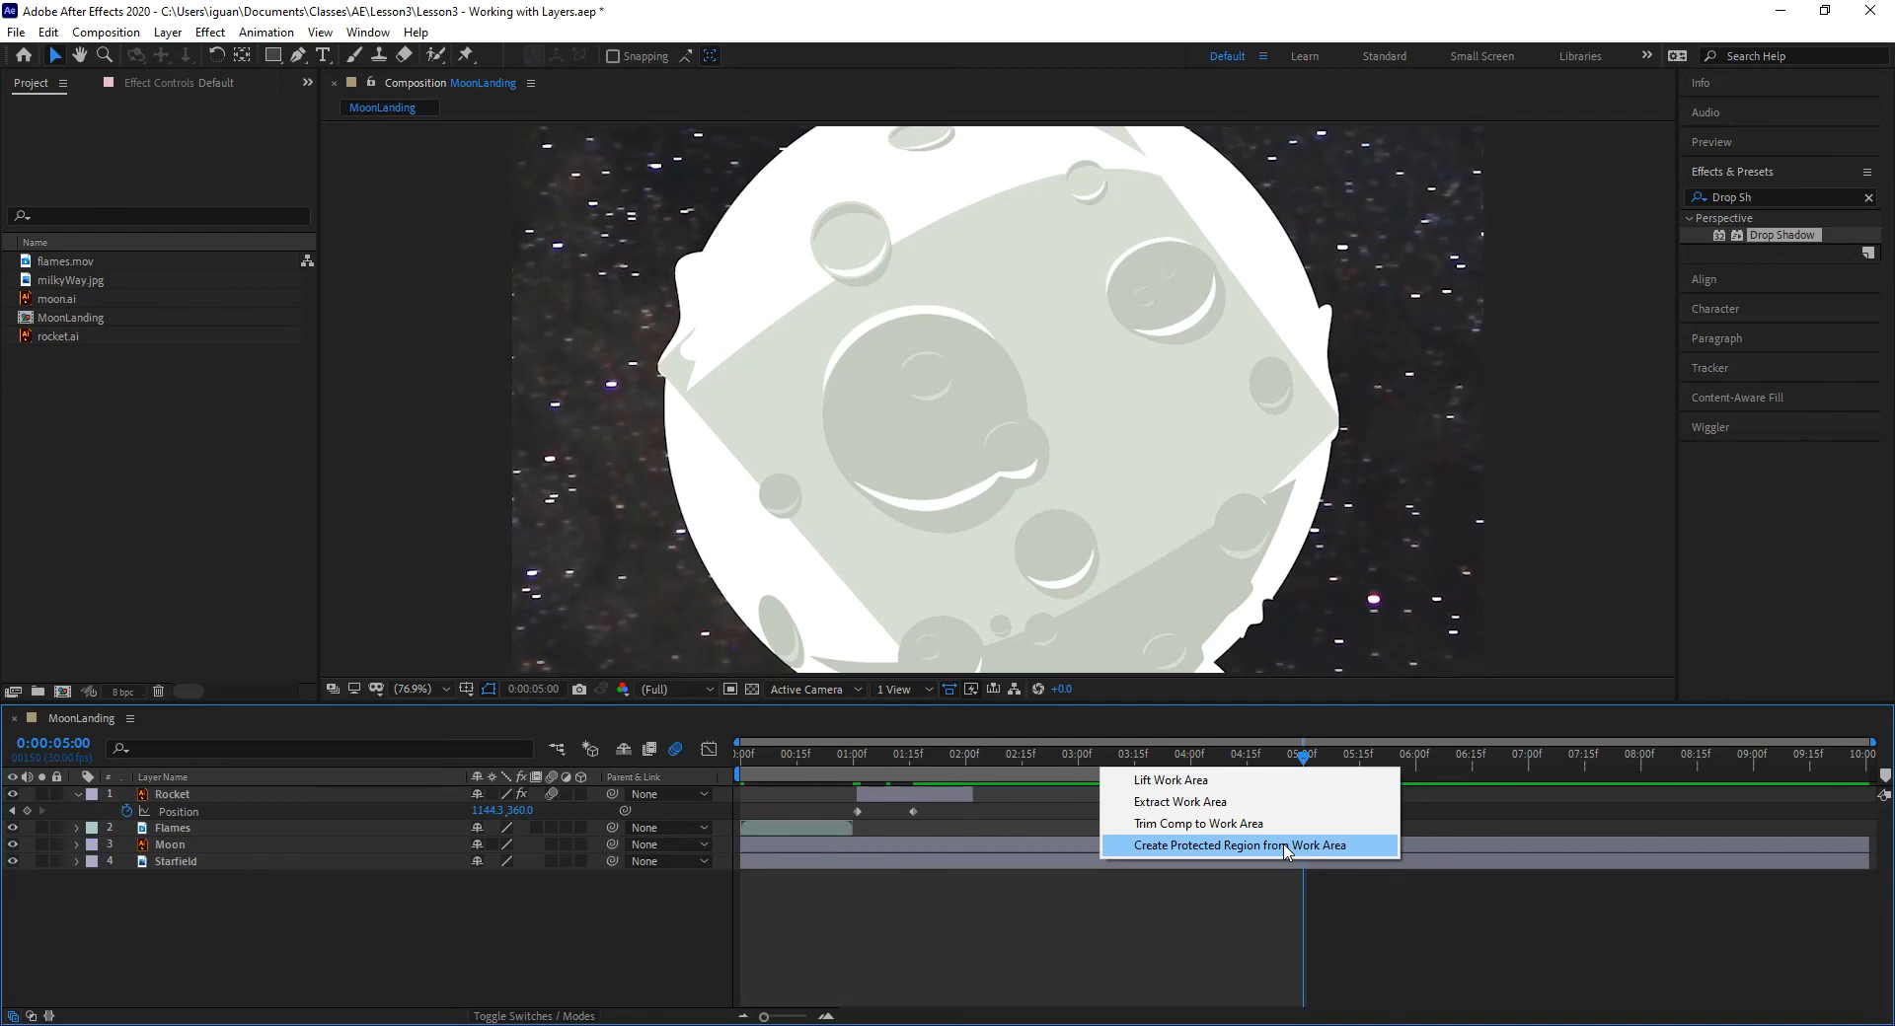
left_click(1164, 825)
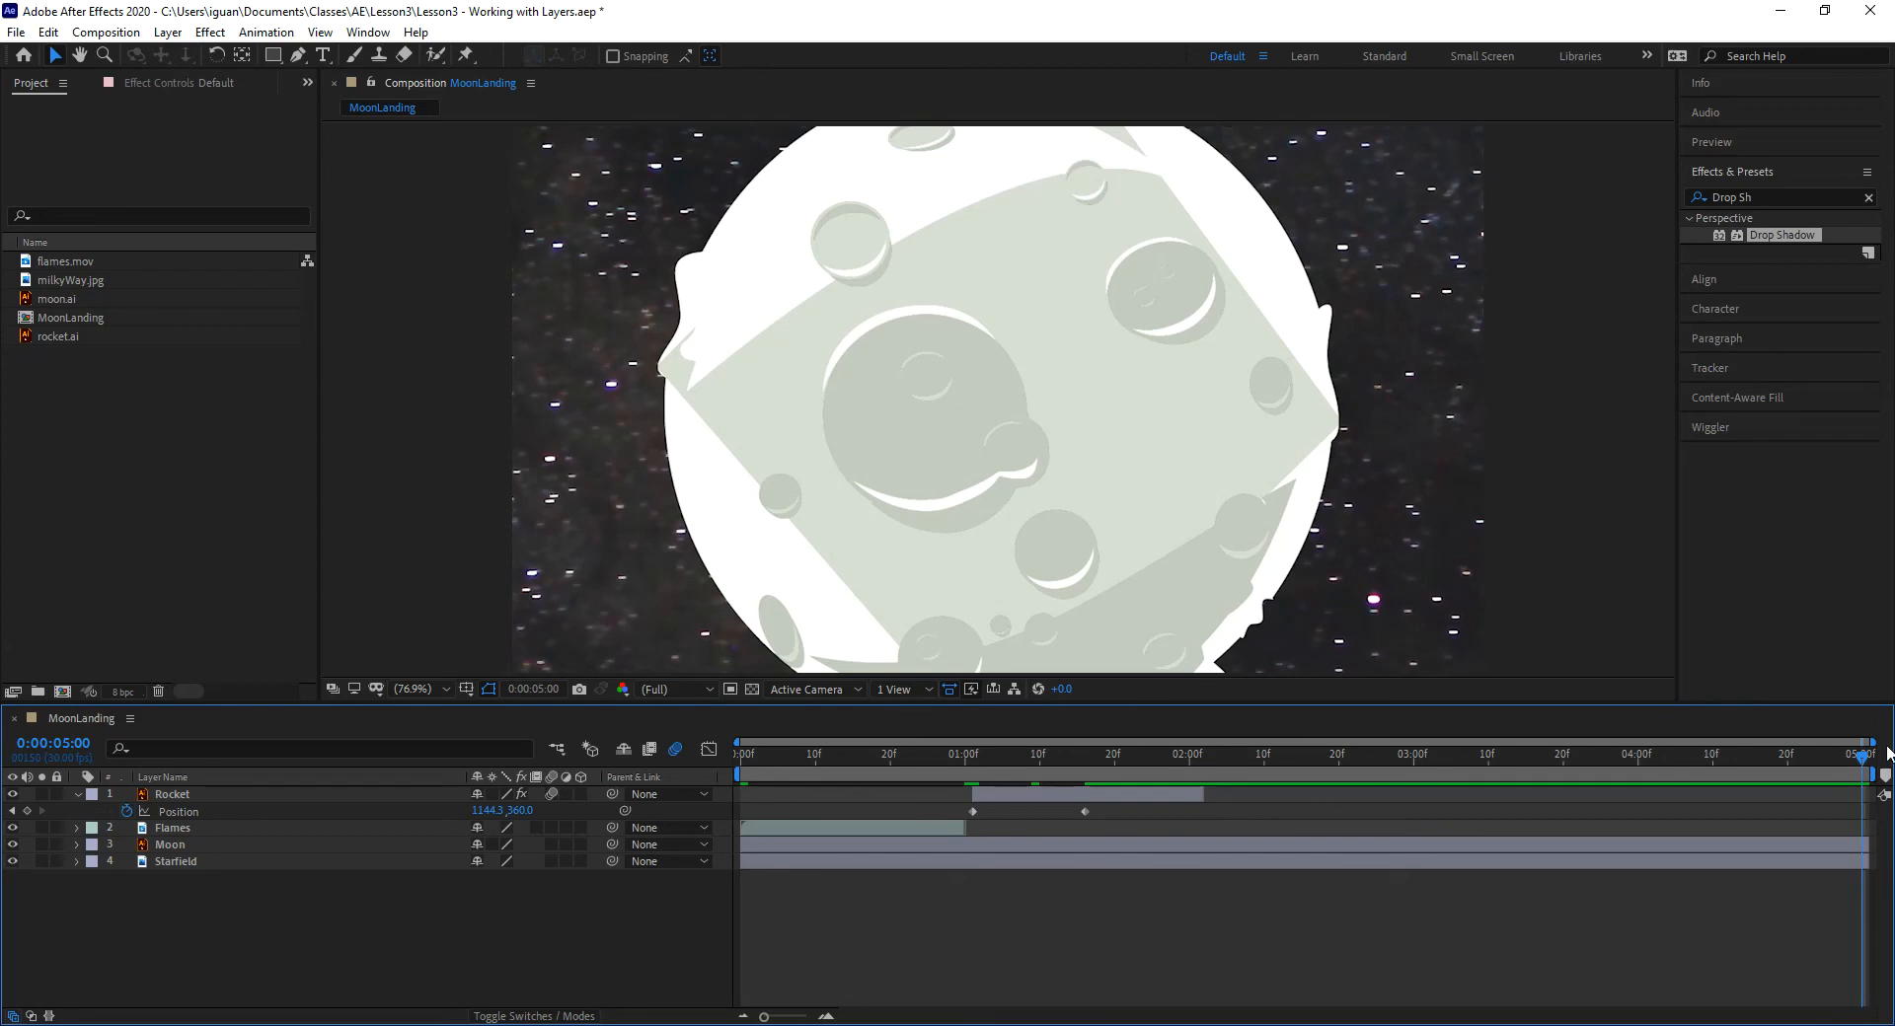
Step: Scrub the timeline to 0:00:01:01 and examine the Keyframe Assistant options for the Rocket layer's first Position keyframe
left_click_drag(1867, 760, 1752, 760)
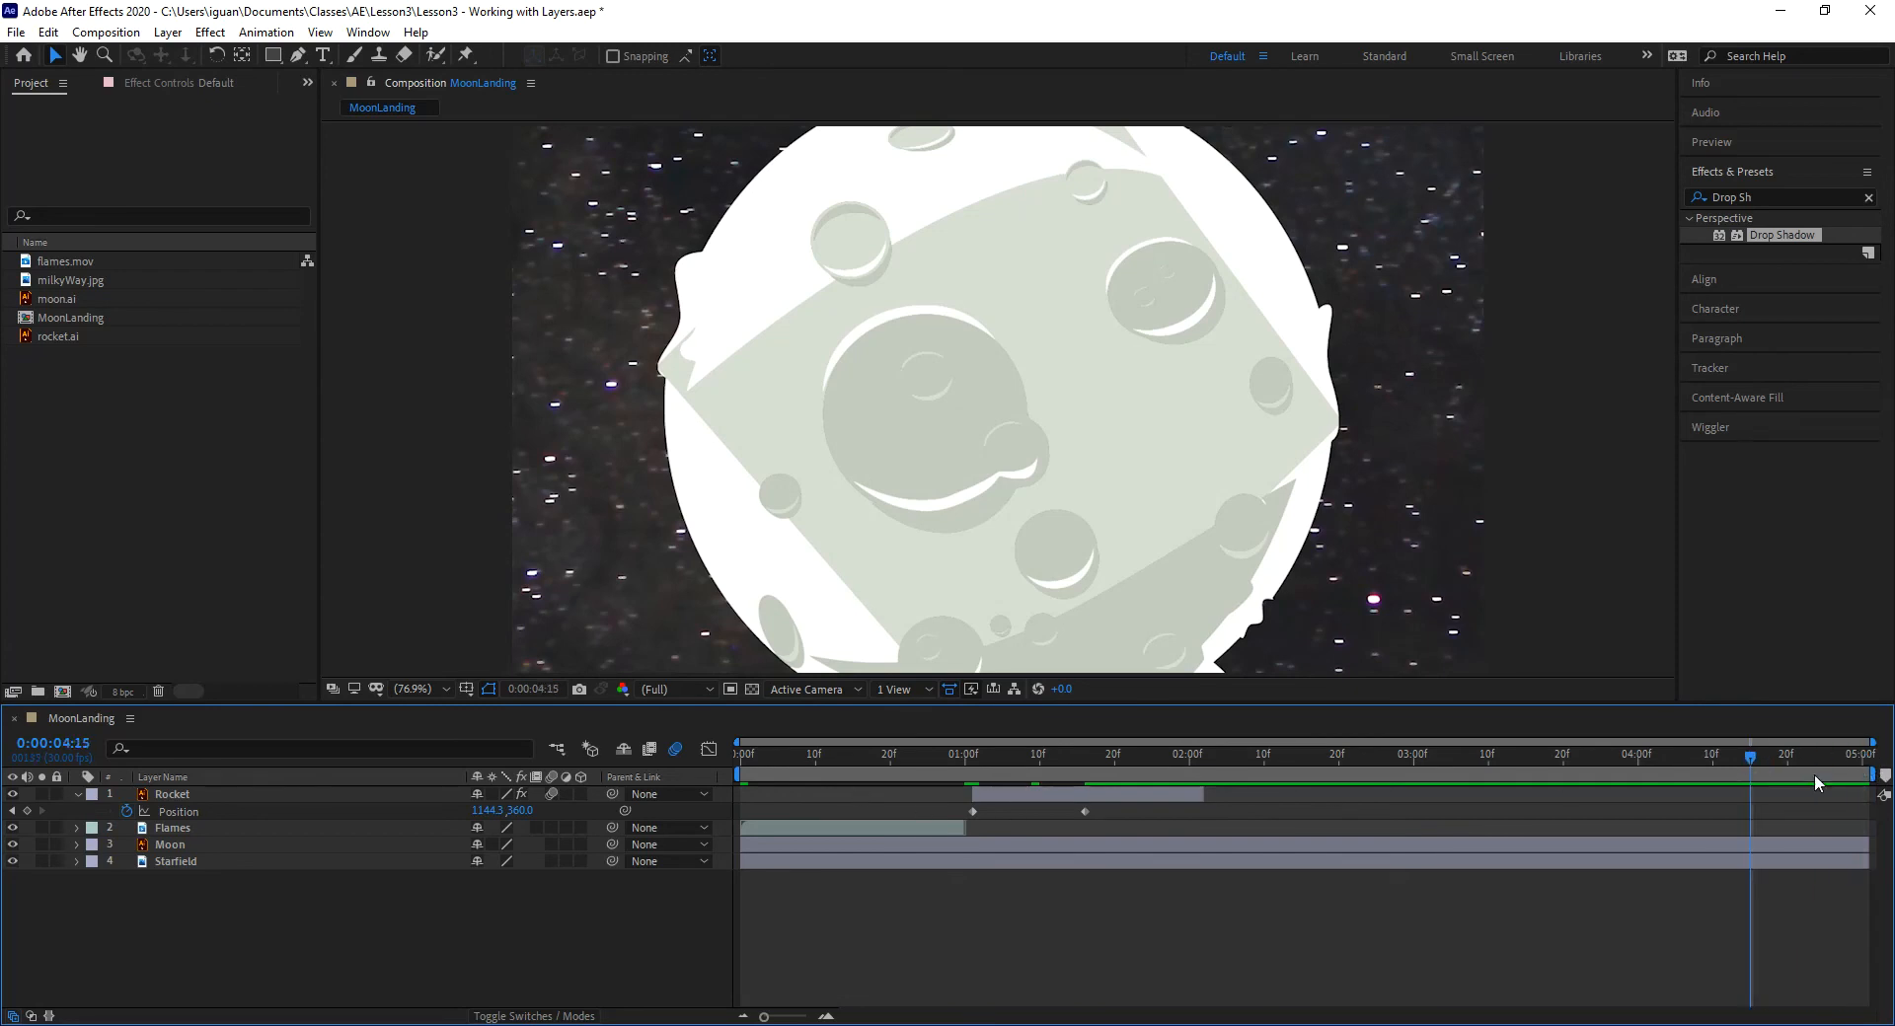
left_click_drag(1752, 759, 731, 794)
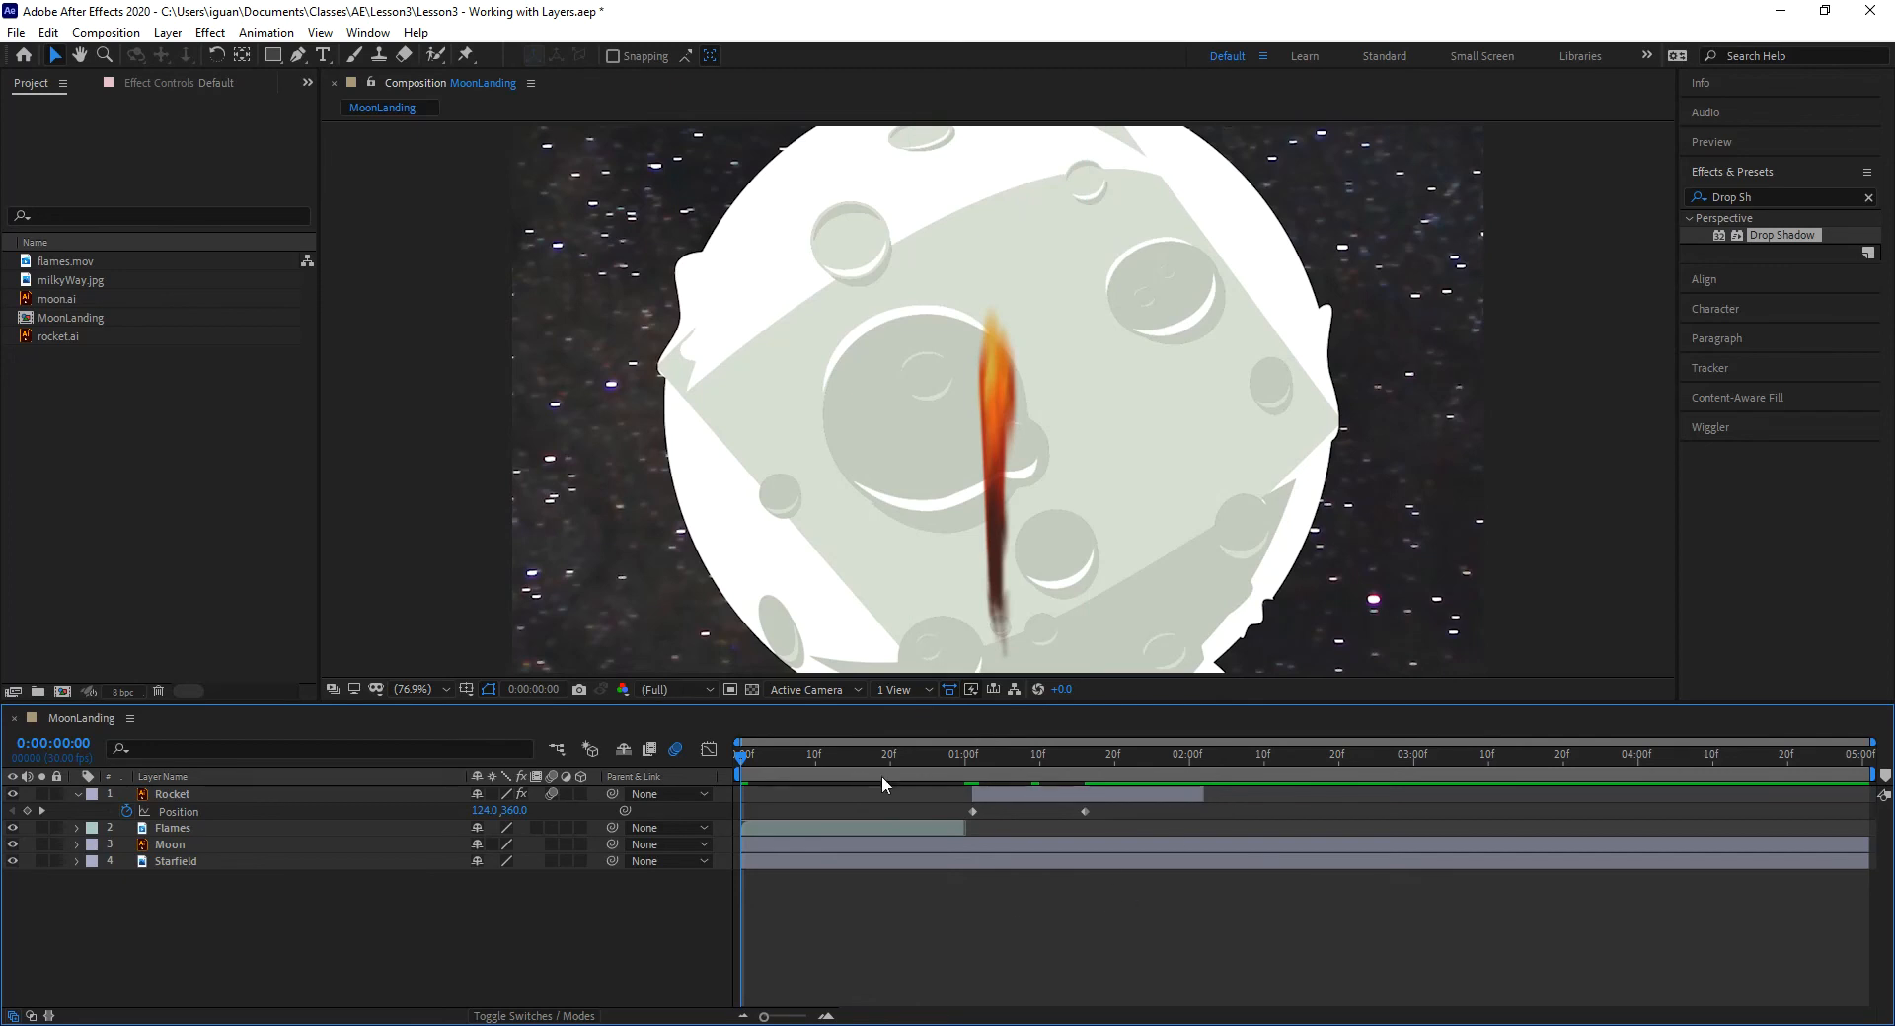
left_click_drag(776, 754, 975, 777)
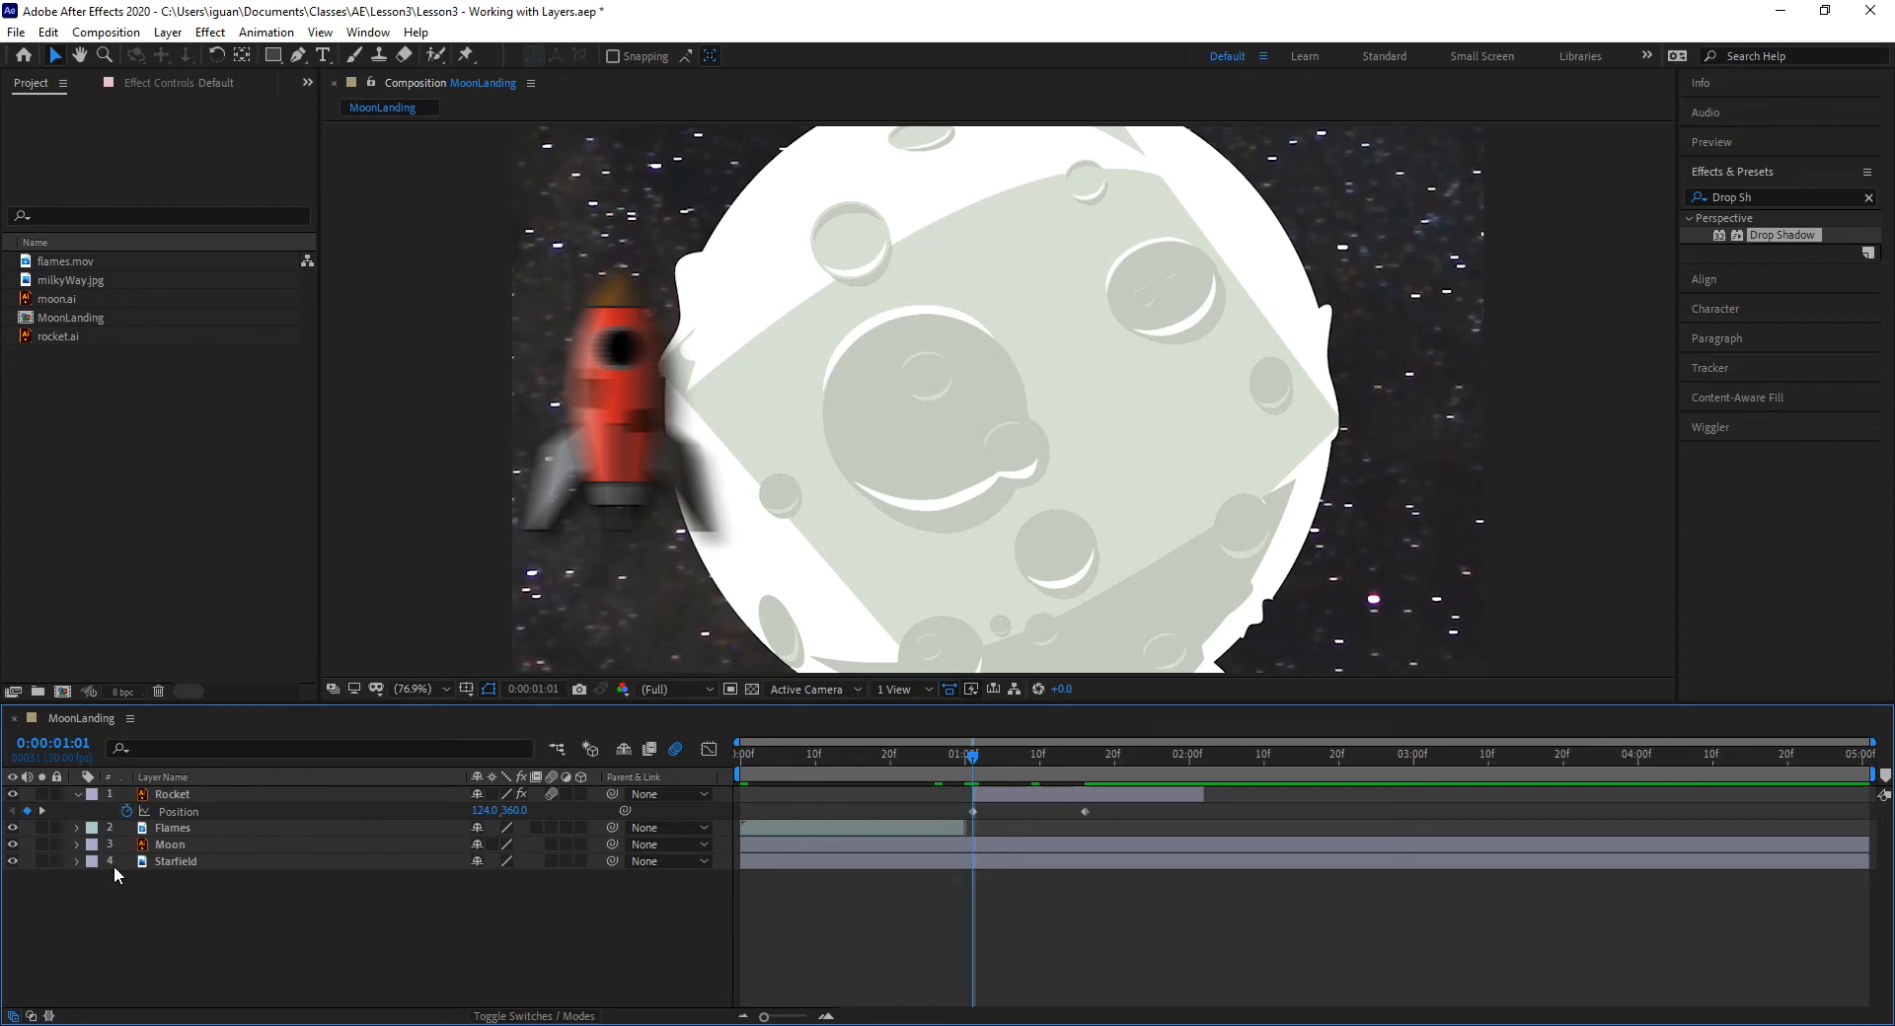
left_click(965, 809)
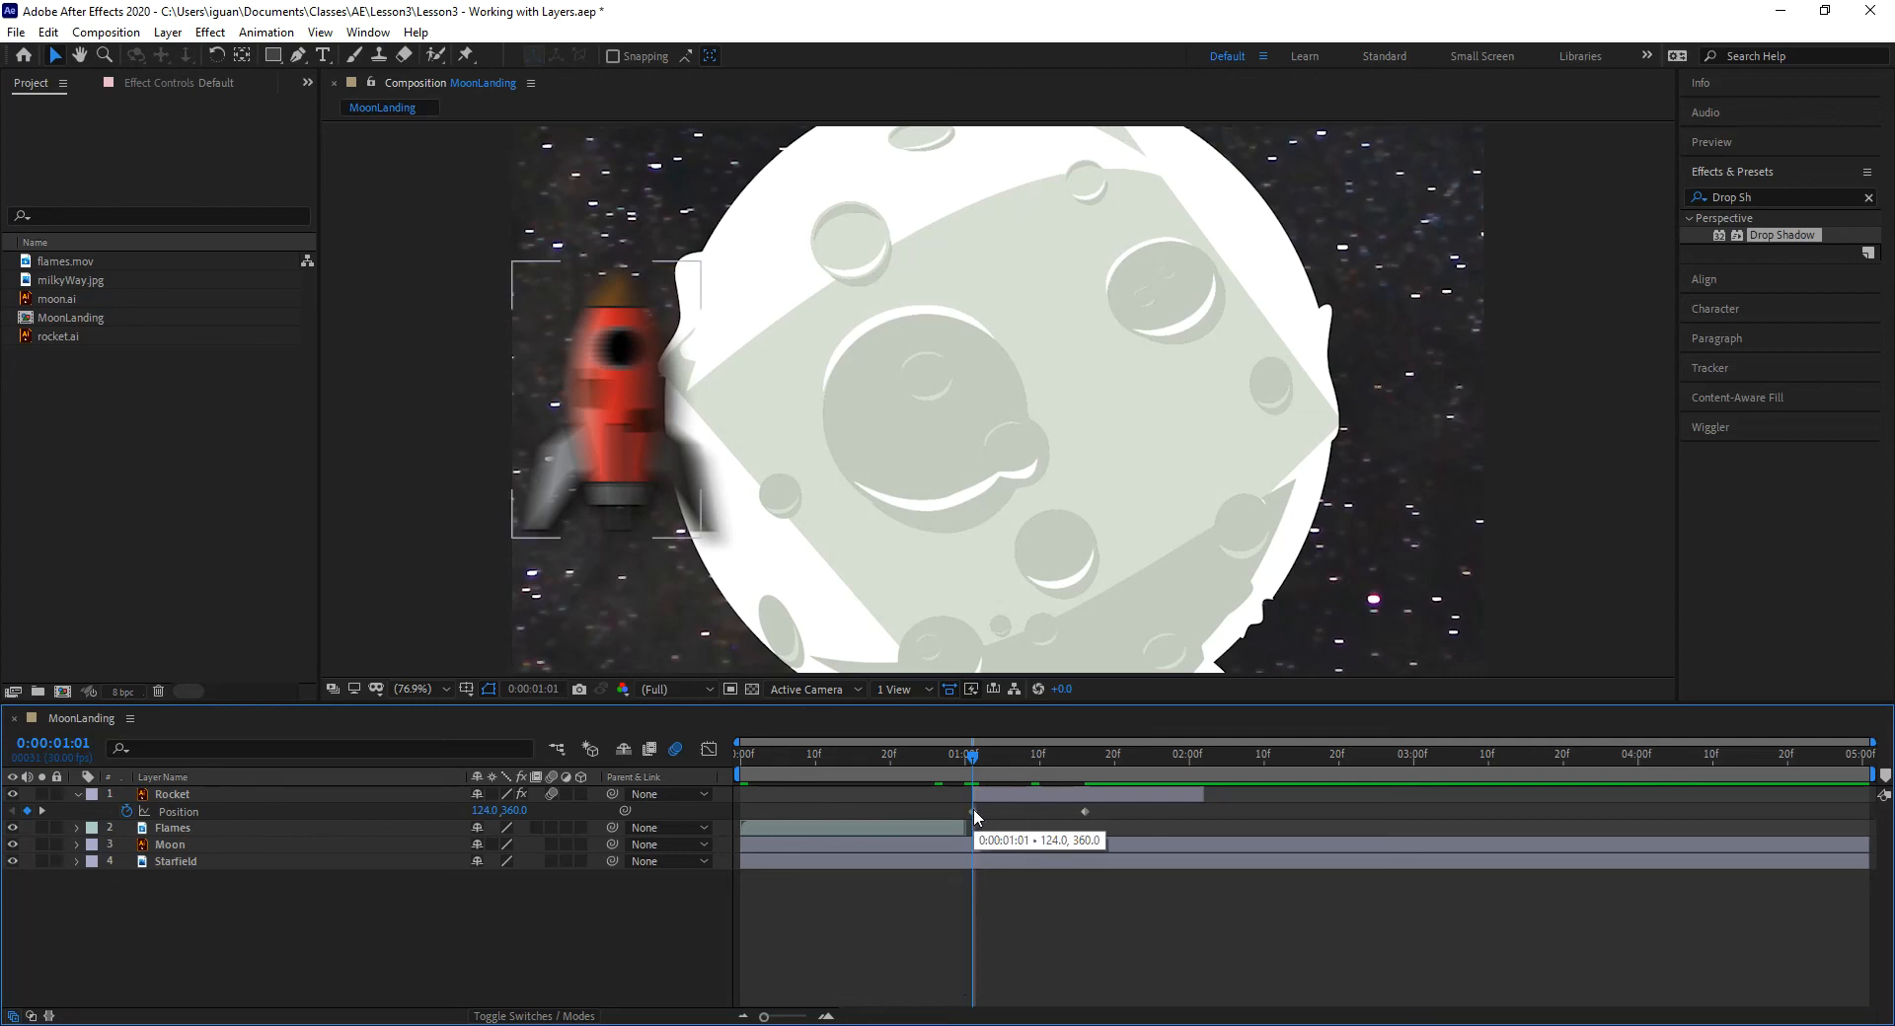
right_click(973, 808)
mouse_move(1068, 808)
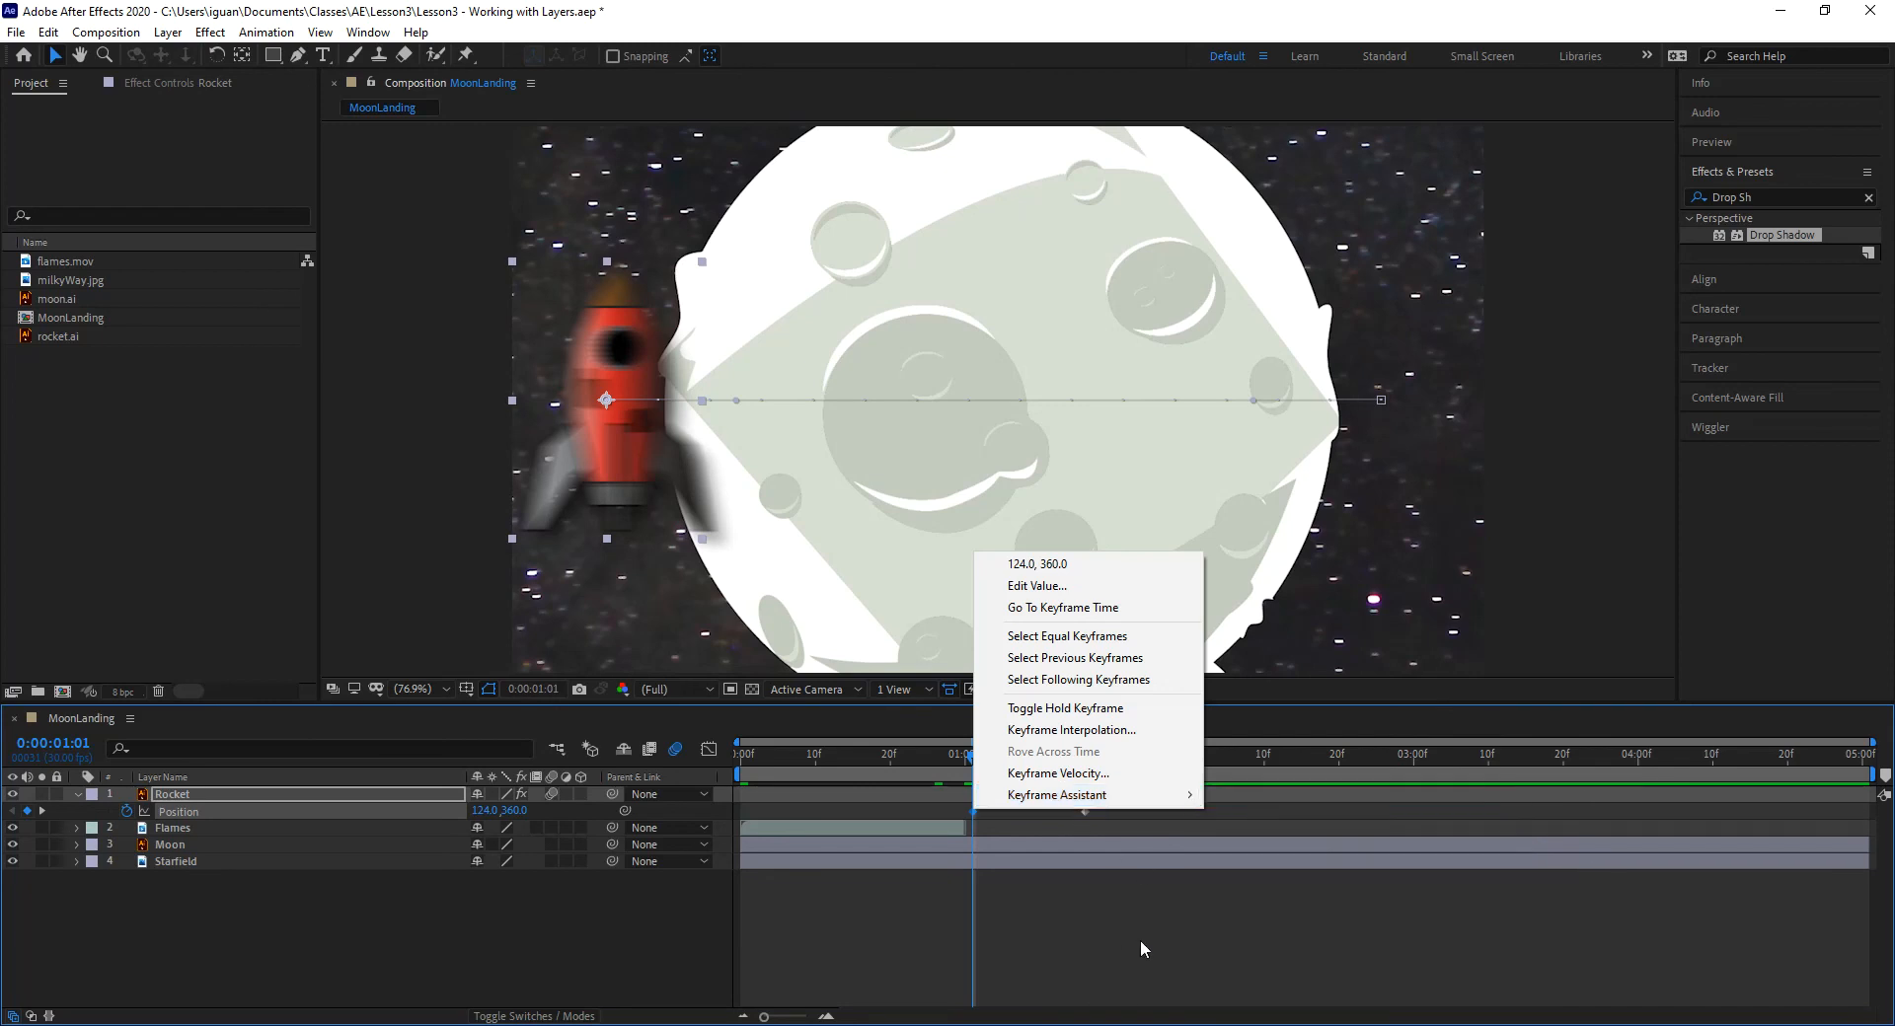
mouse_move(1167, 801)
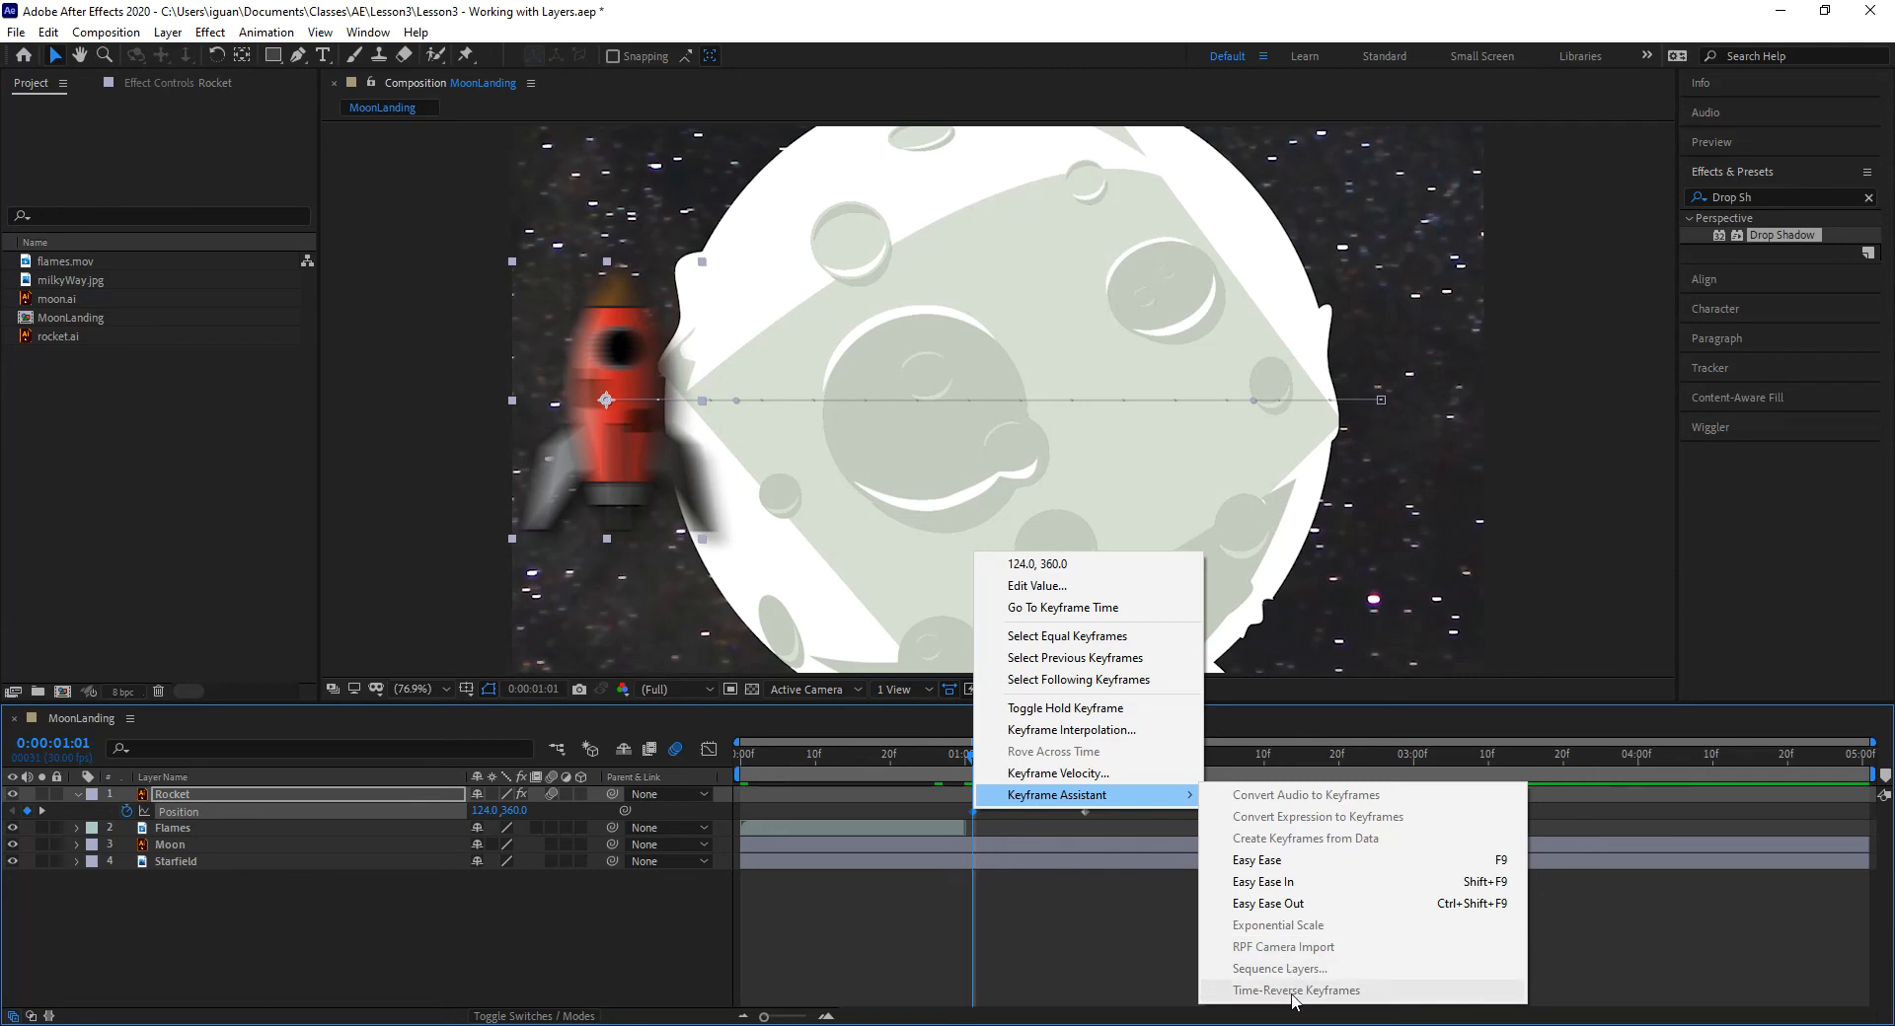
left_click(526, 935)
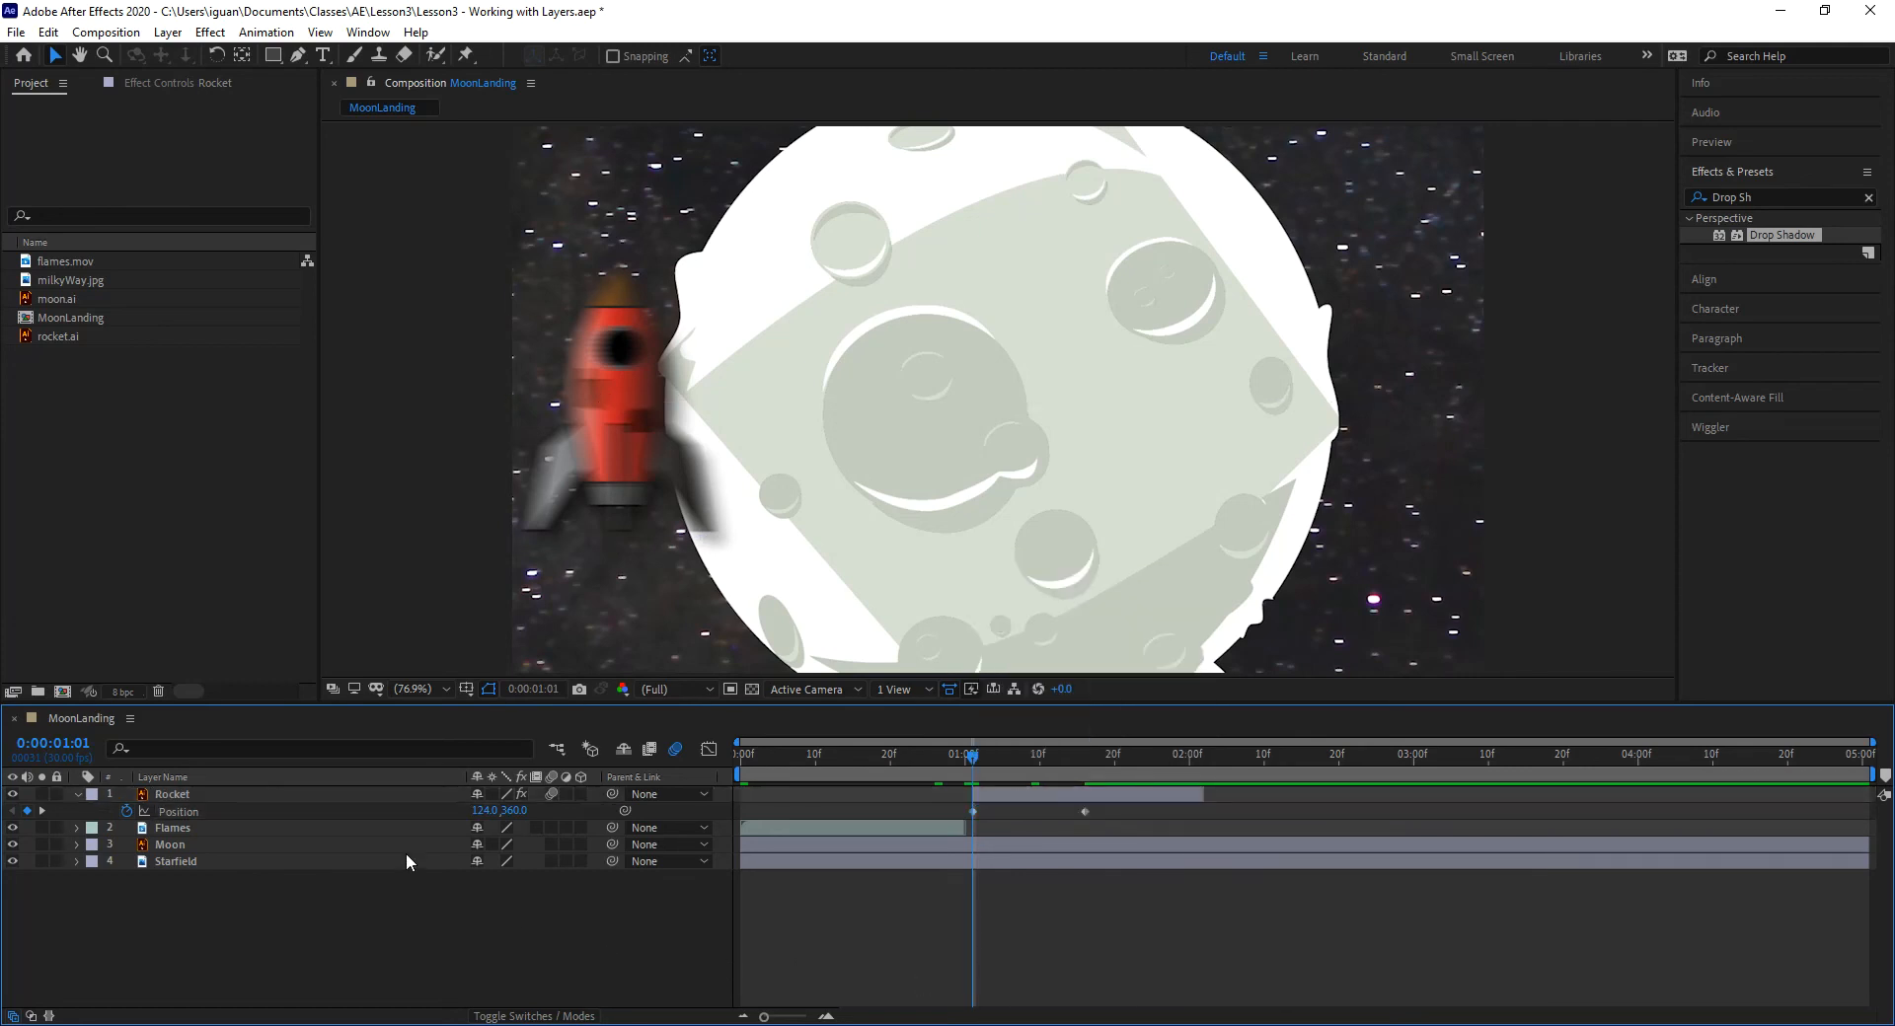
Step: Select all four layers from Rocket to Starfield and examine the Keyframe Assistant commands available for layers
left_click(192, 795)
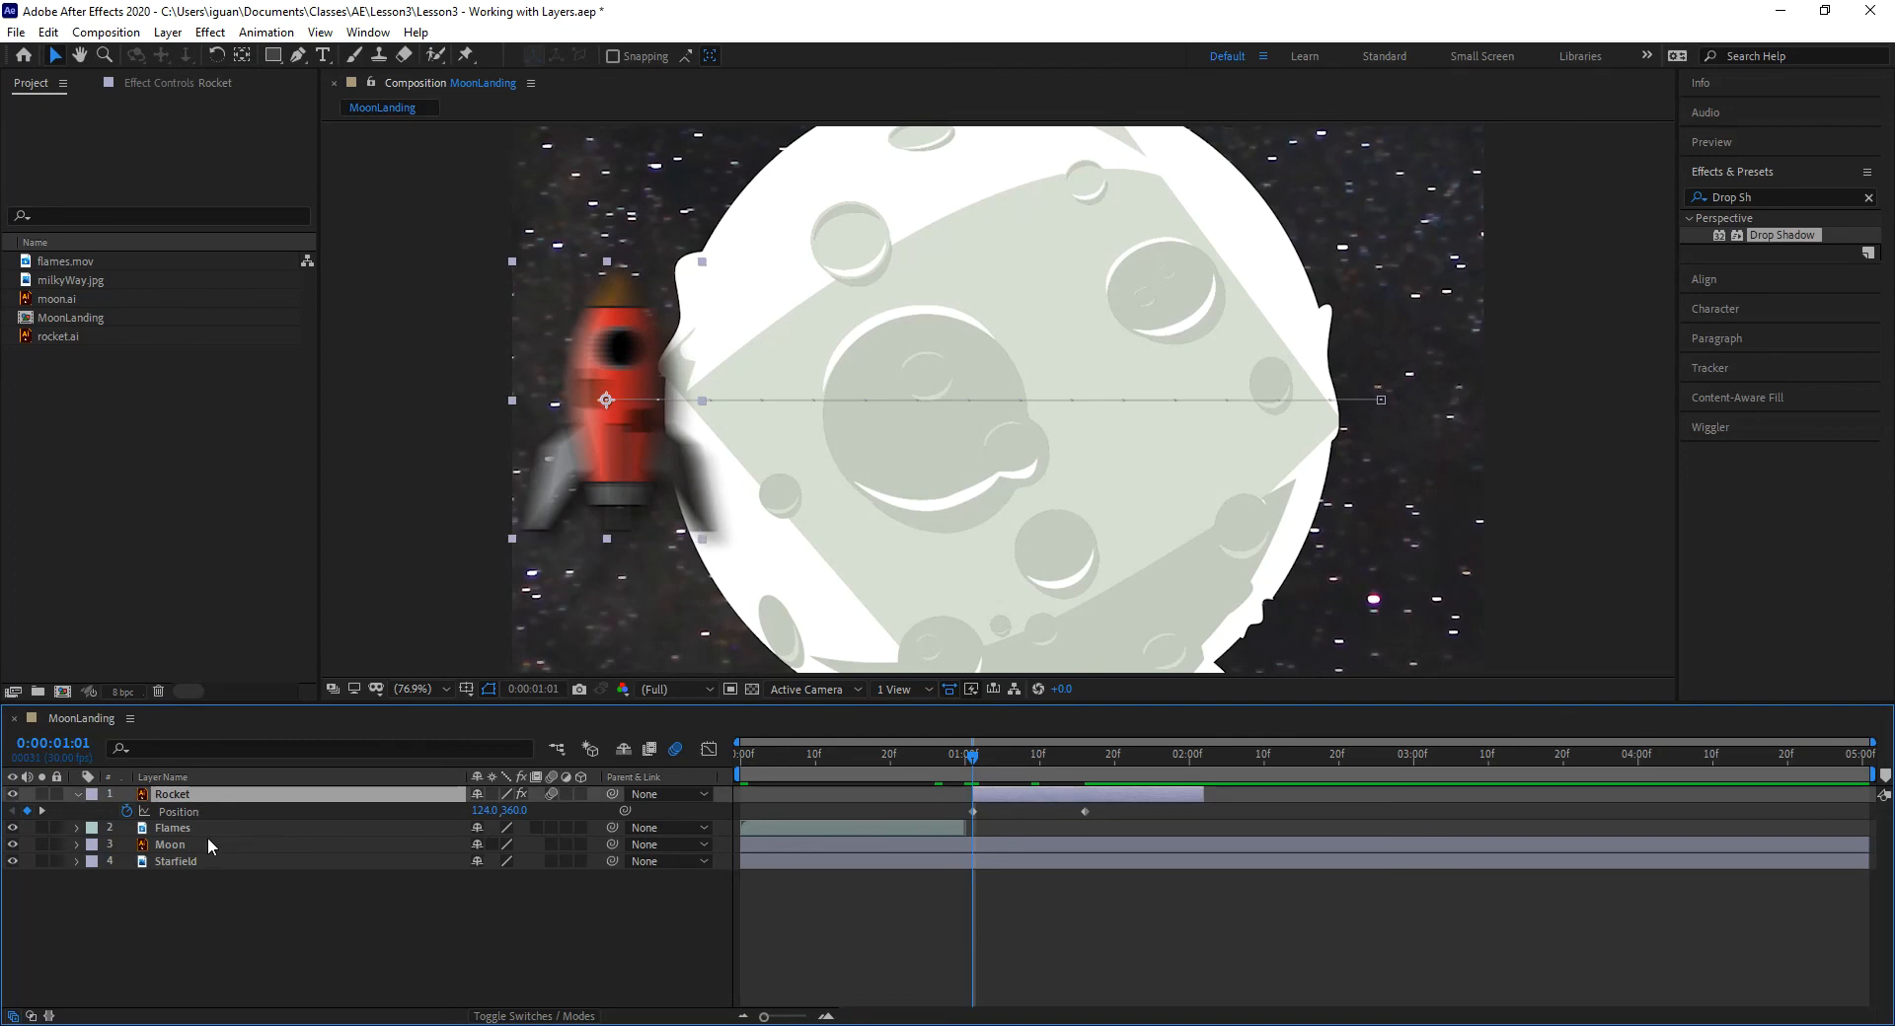
left_click(204, 859, "shift")
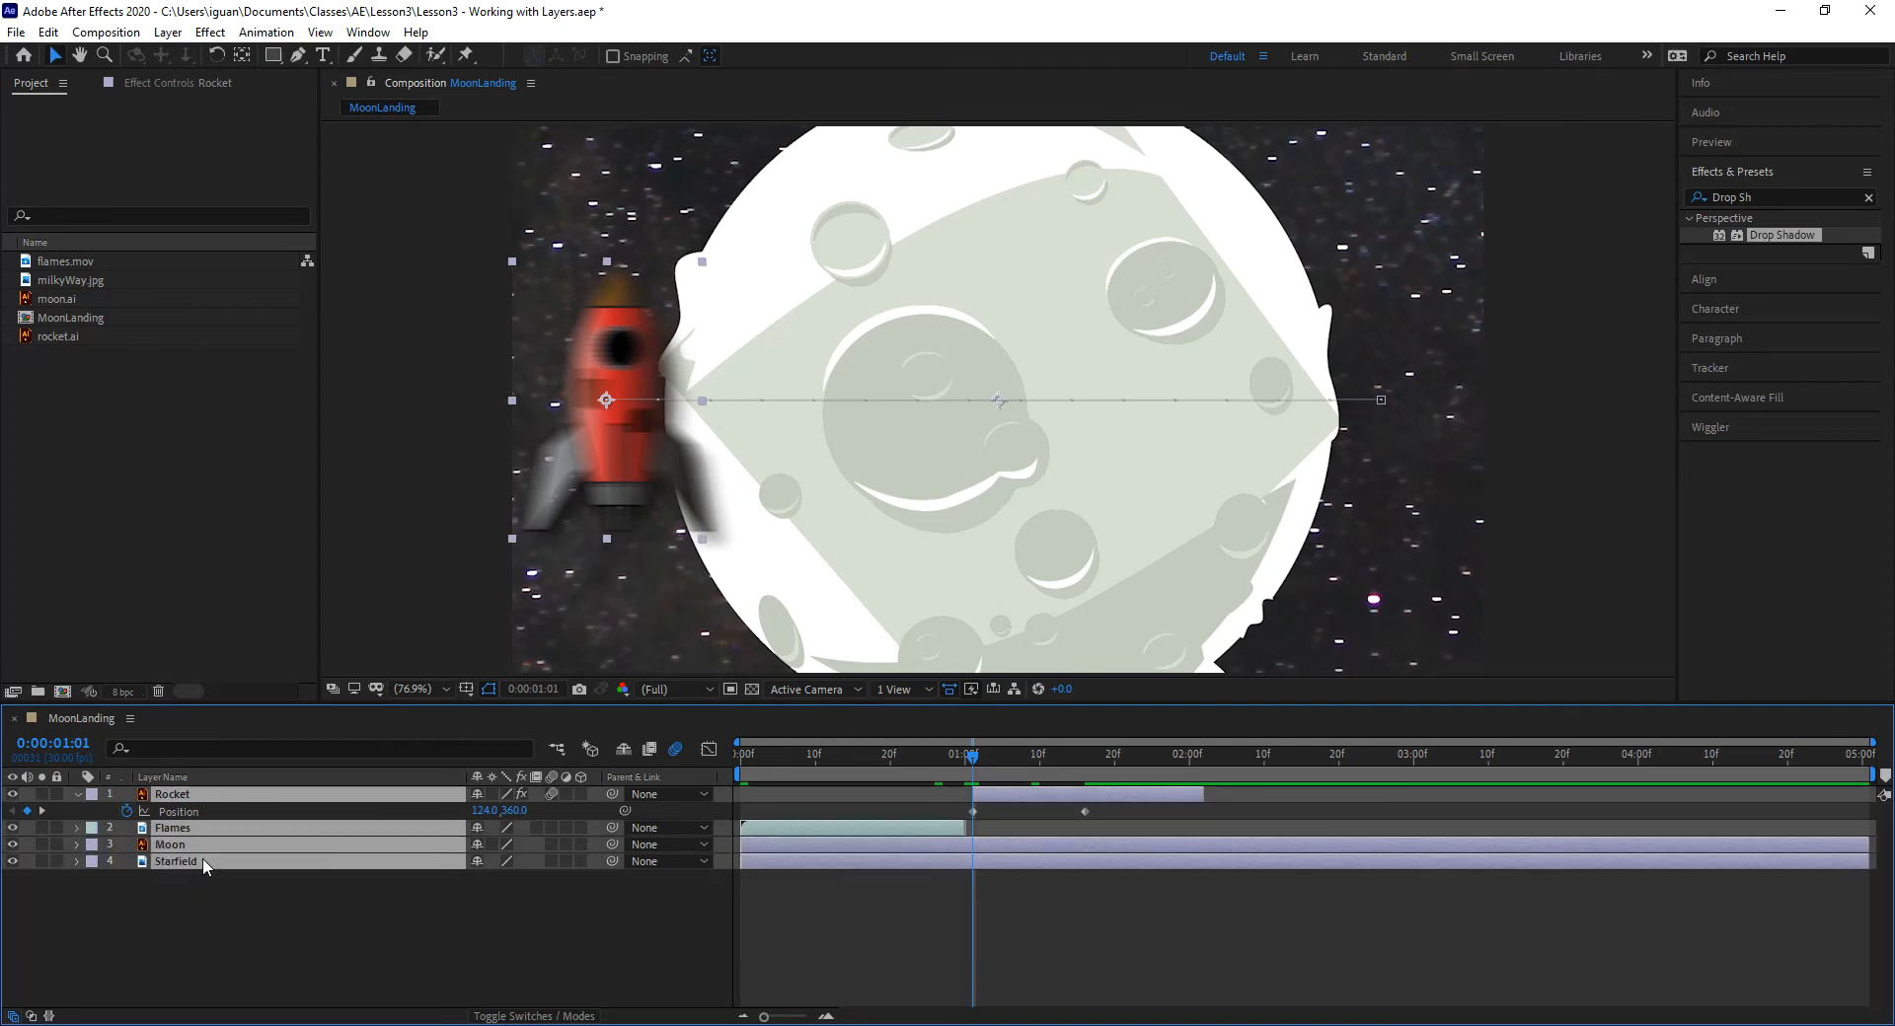
left_click(193, 798)
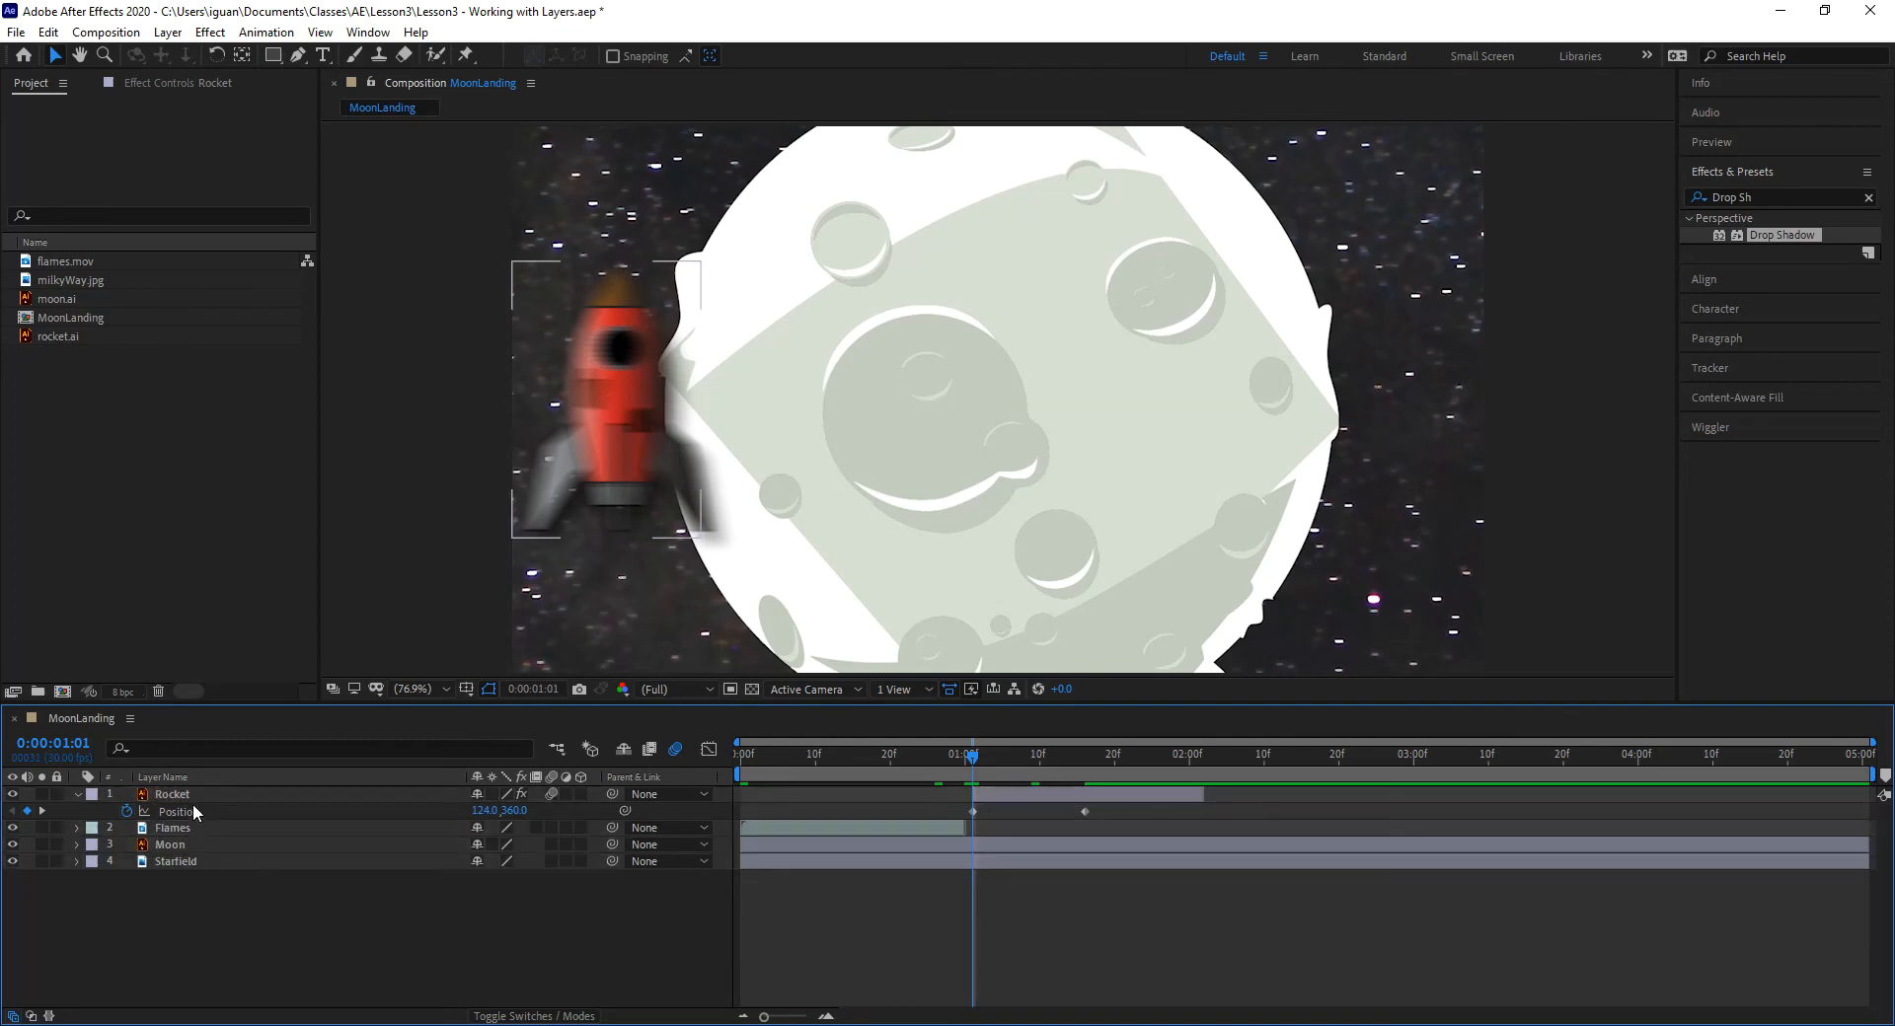
left_click(197, 857, "shift")
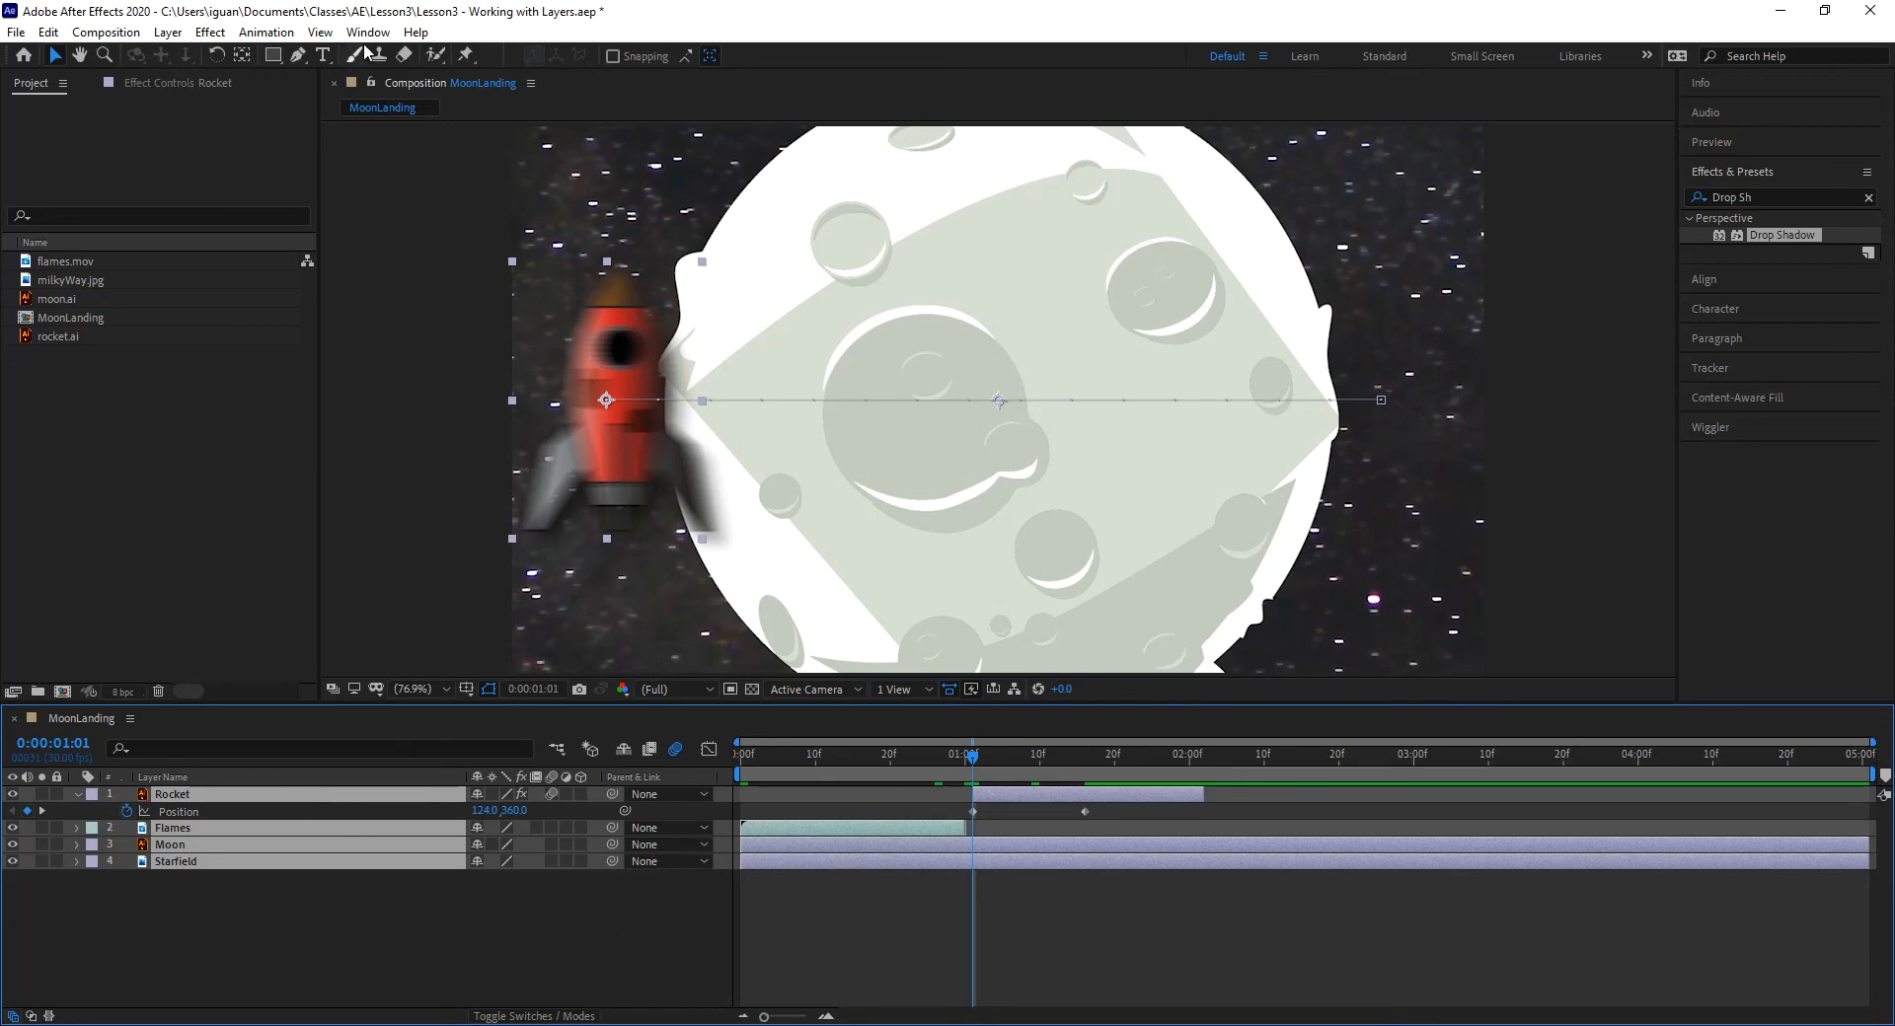
left_click(268, 32)
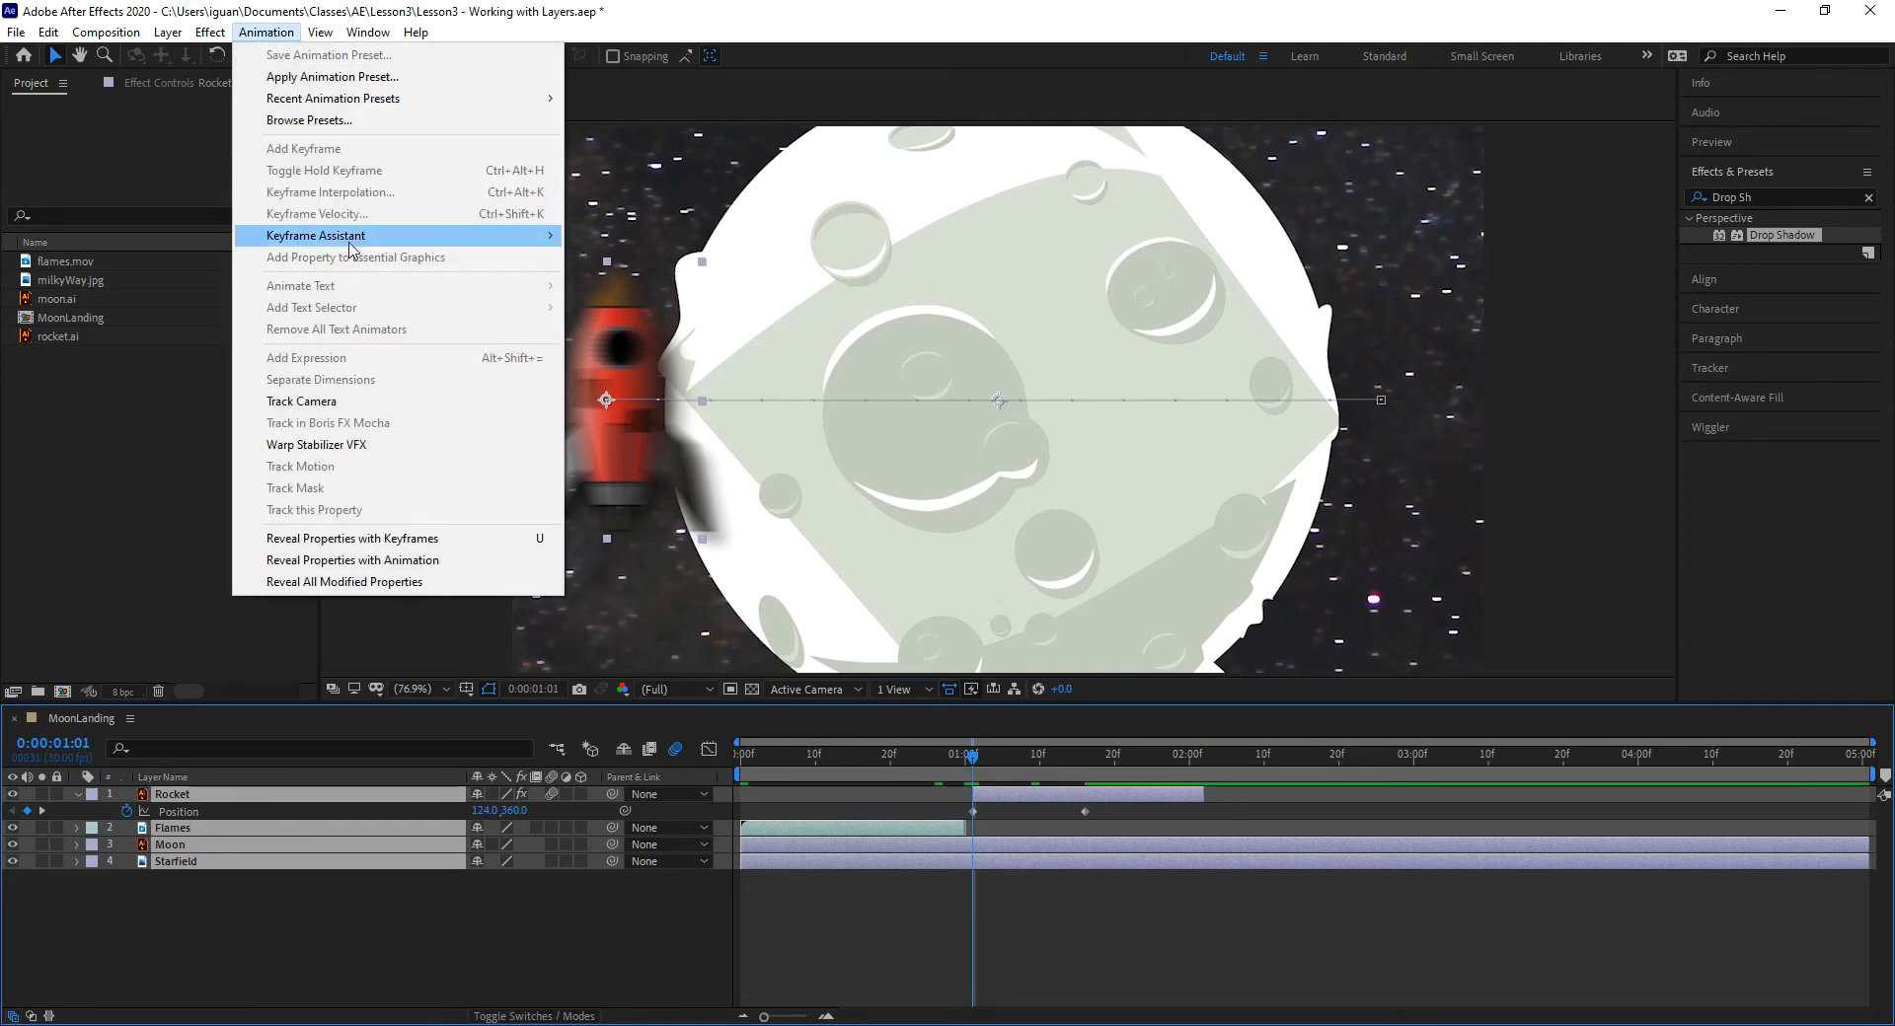
mouse_move(343, 242)
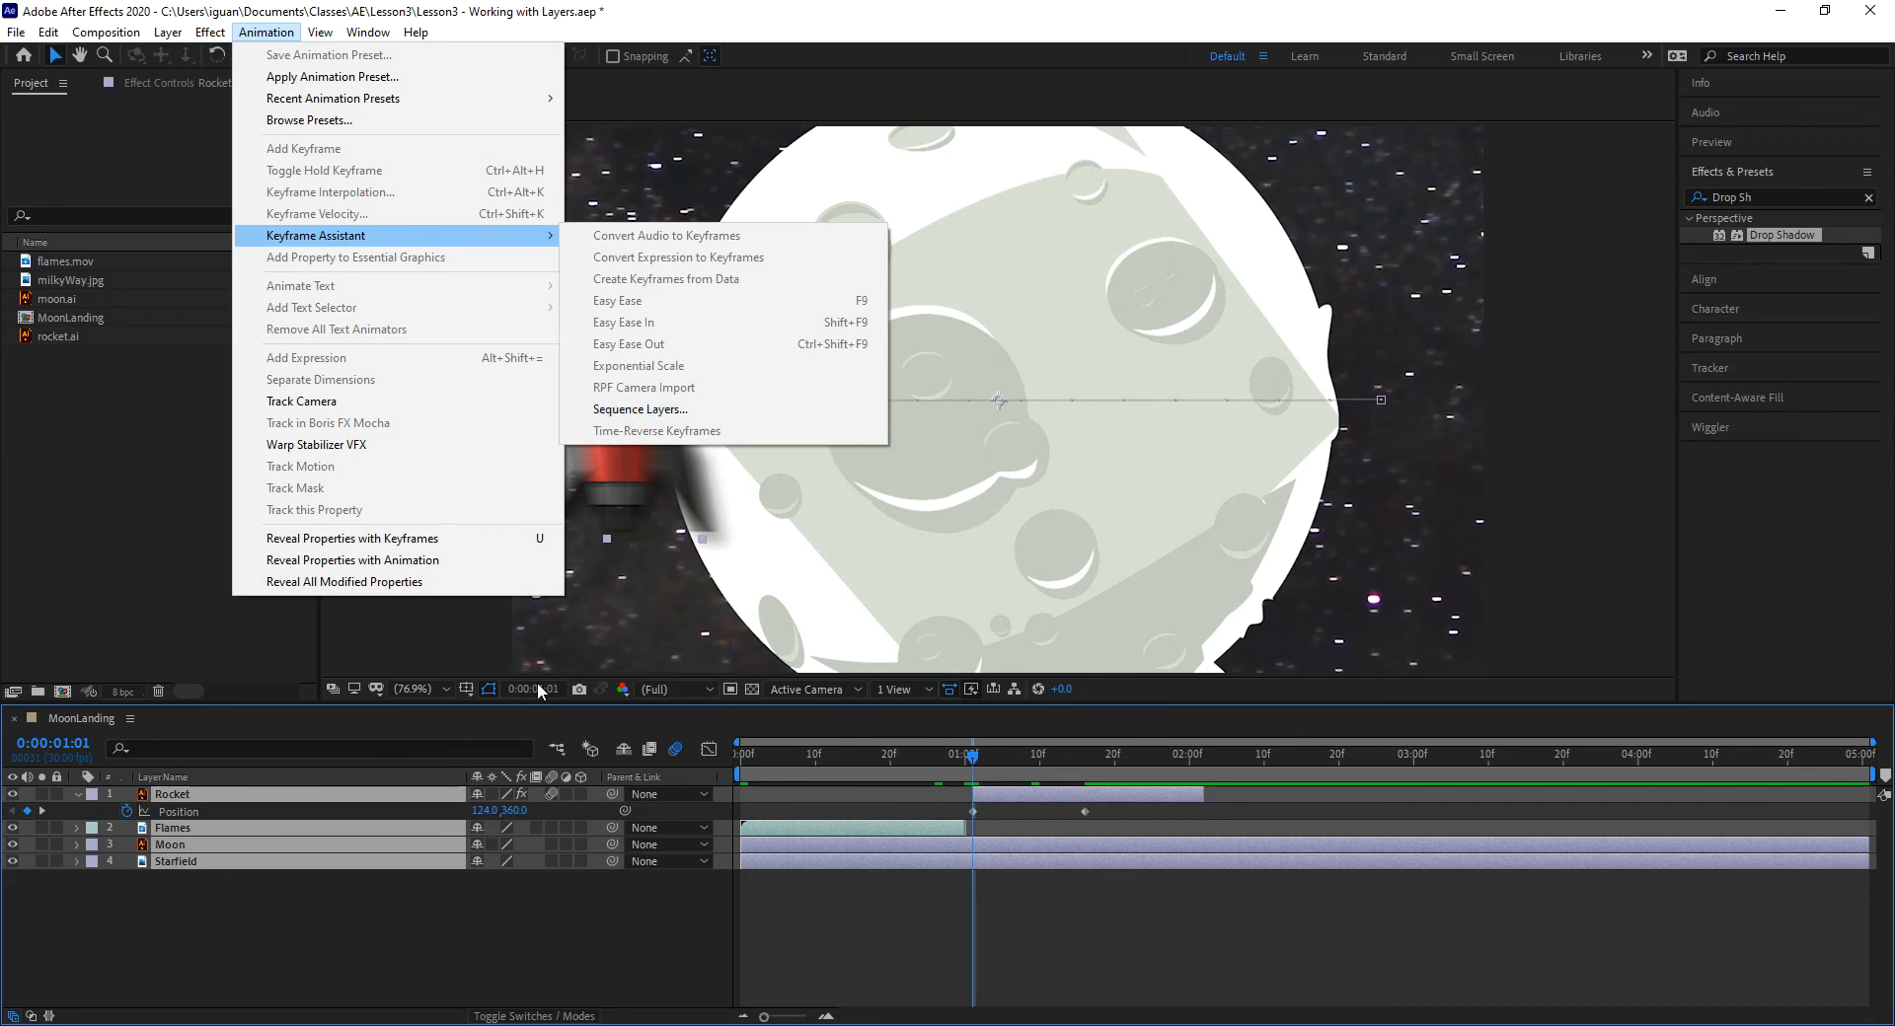
left_click(962, 985)
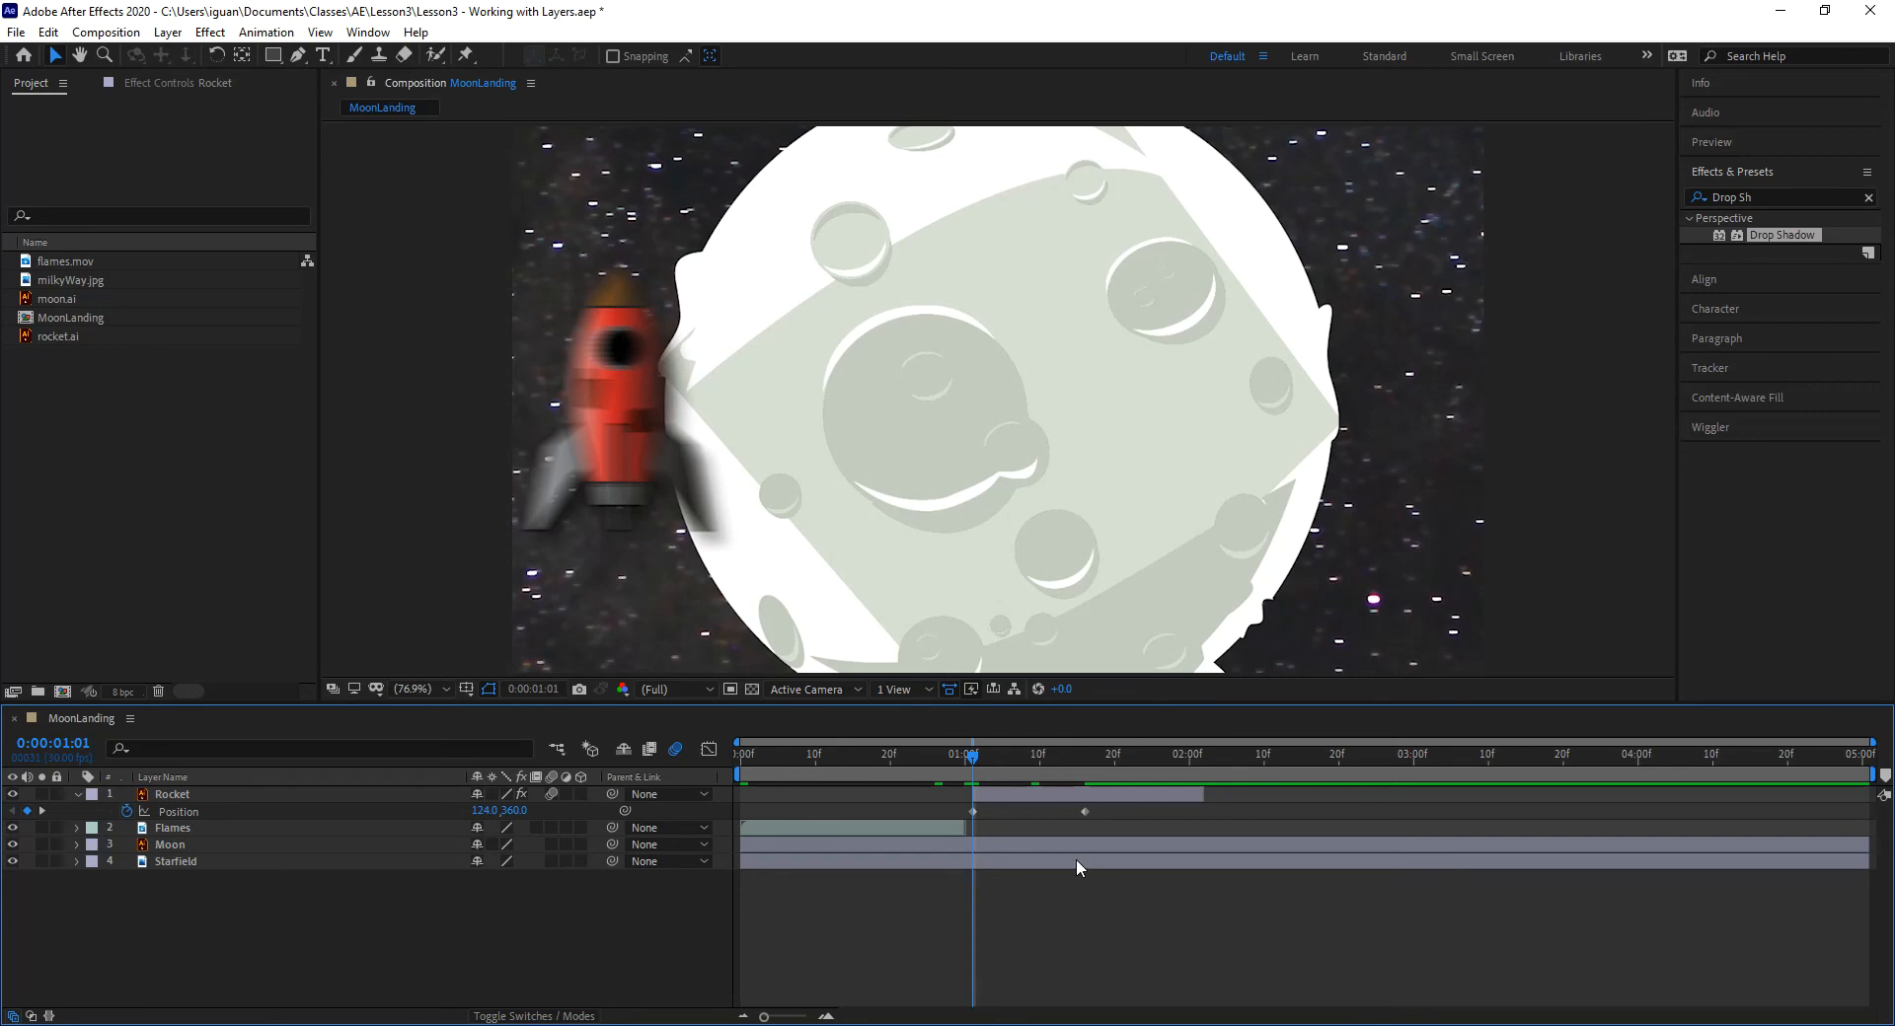
Step: Shorten the Moon and Starfield layers so both end at about 0:00:01:01
left_click(979, 845)
left_click_drag(1869, 849, 977, 873)
left_click_drag(1848, 866, 979, 888)
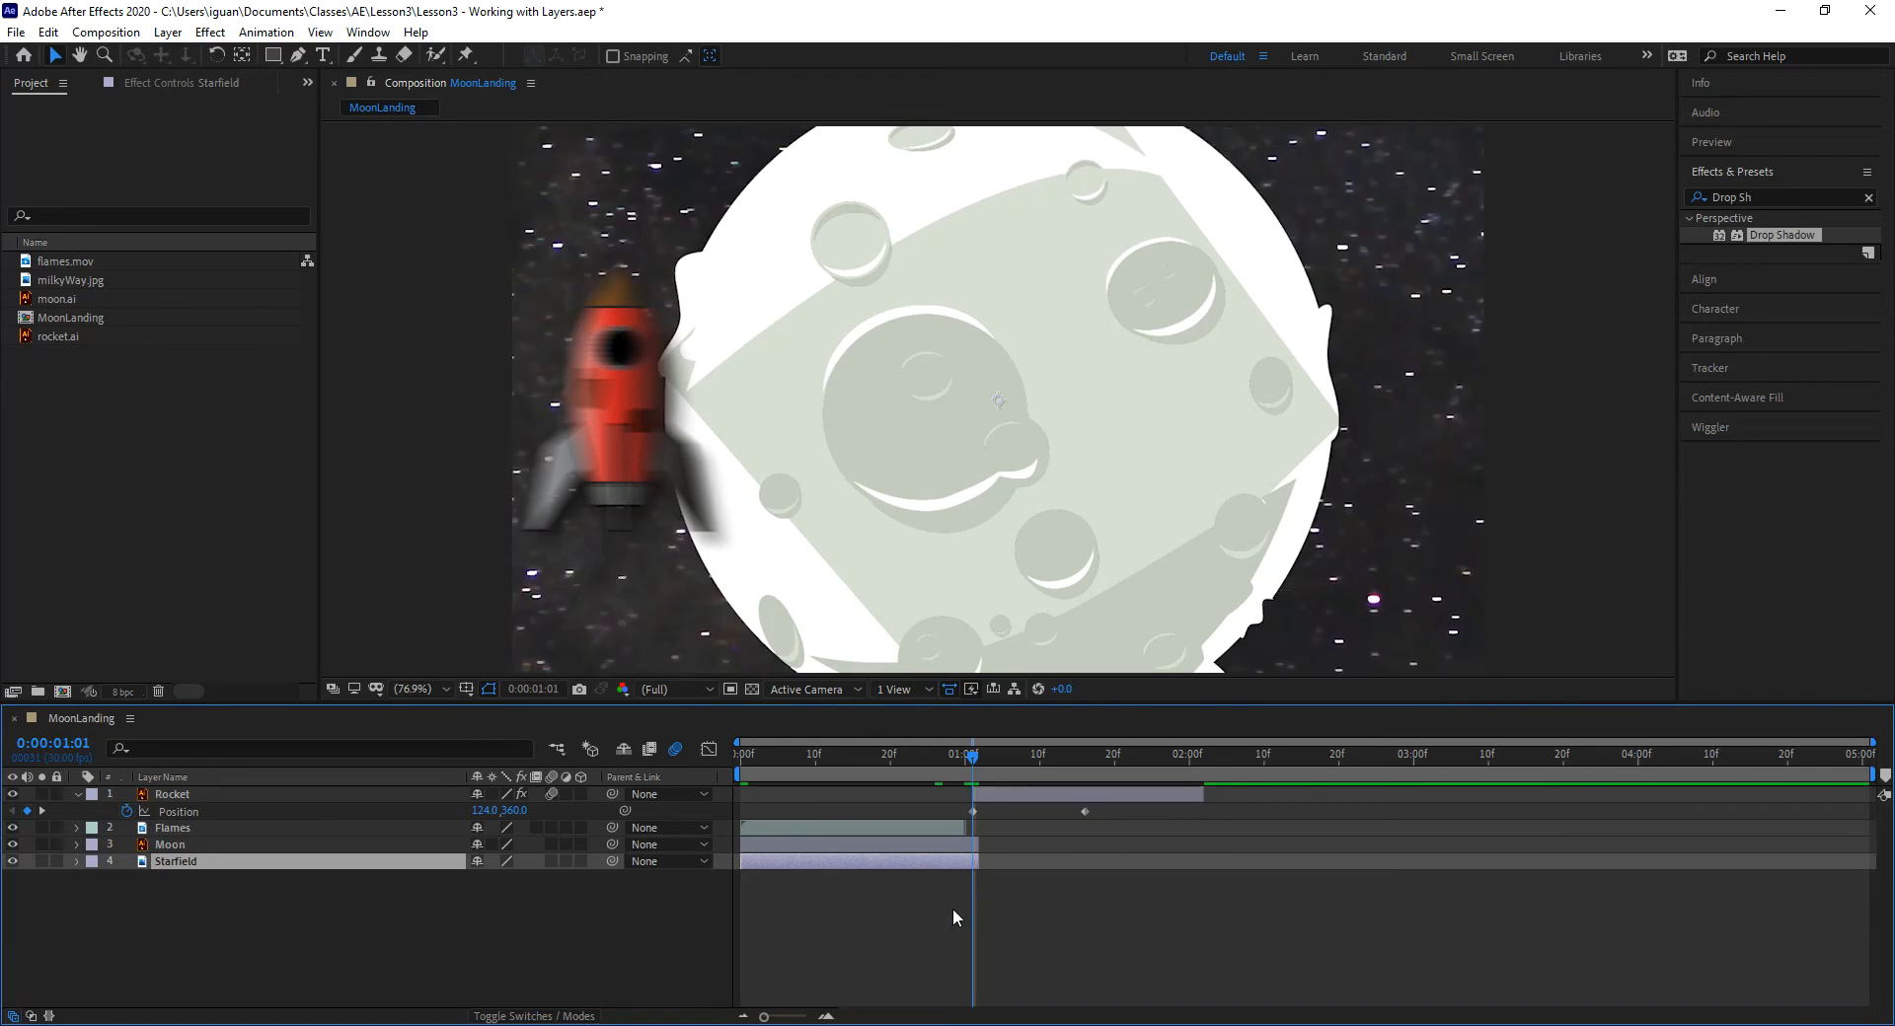
Step: Sequence all four layers with Overlap enabled, a duration of 0:00:00:00 and the transition set to Off
left_click(175, 797)
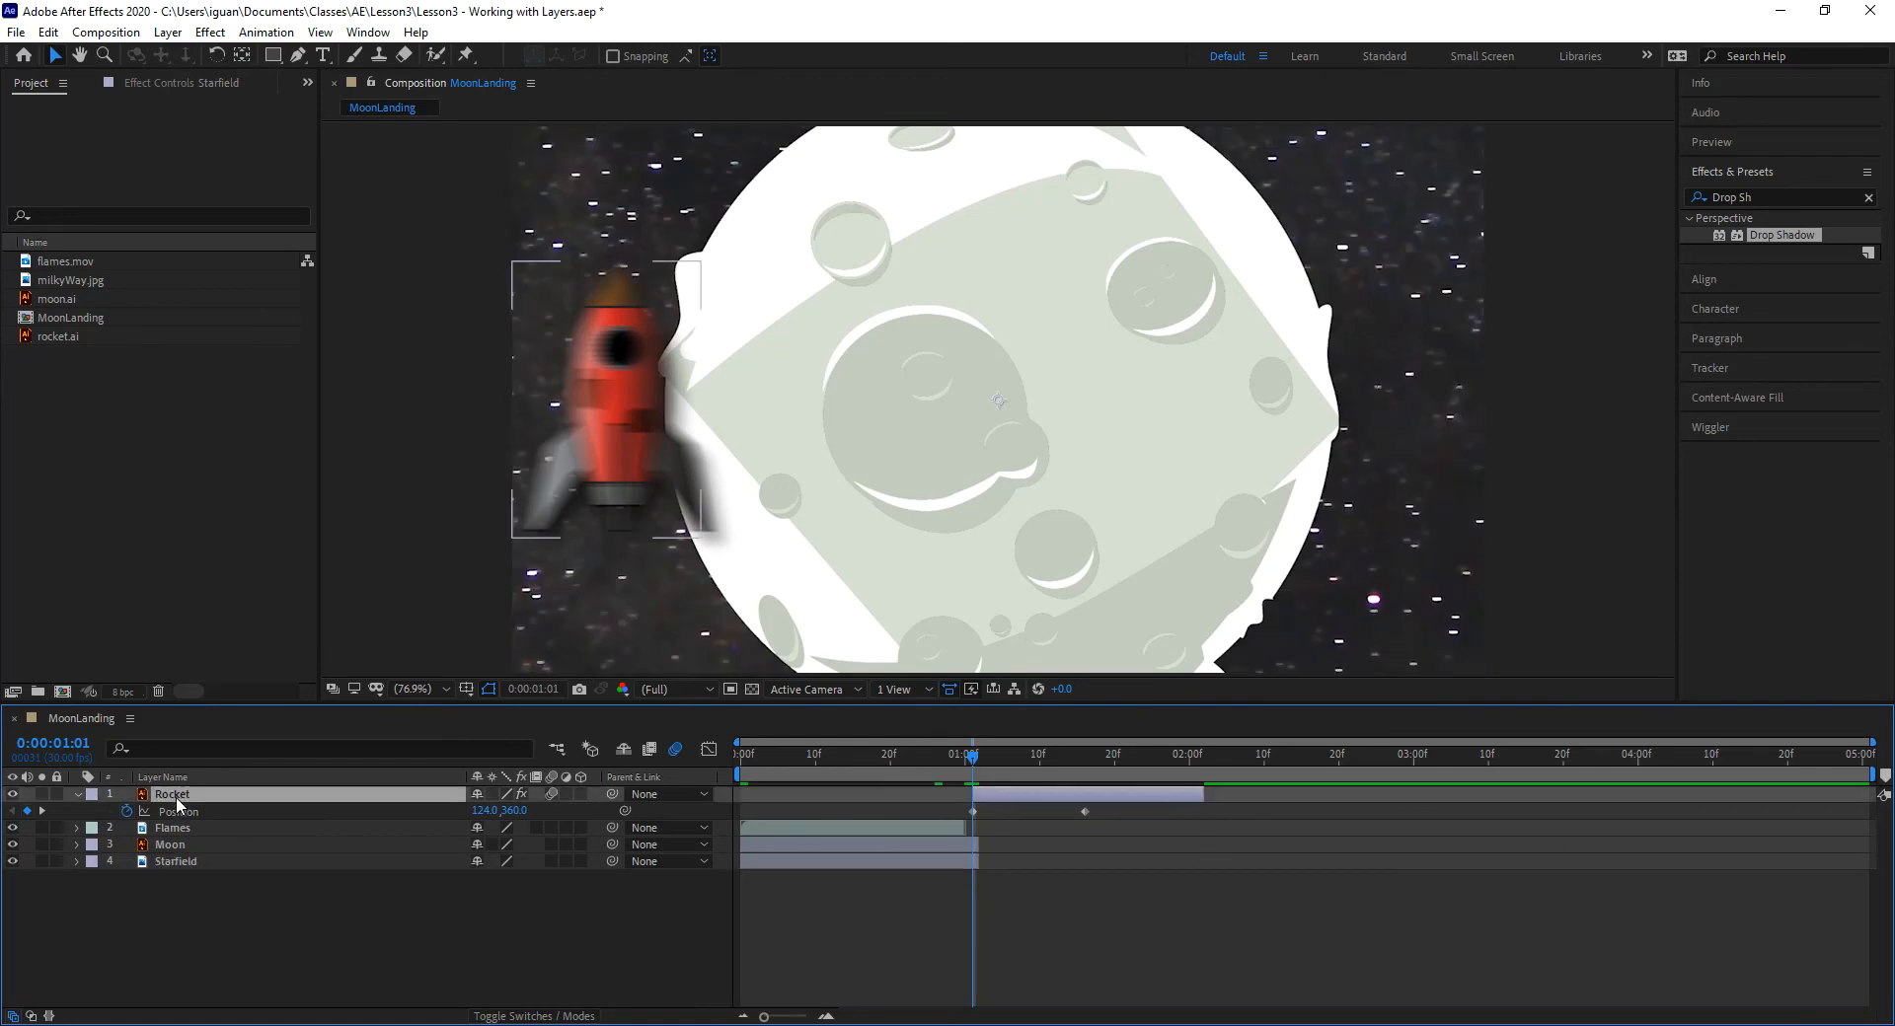
left_click(176, 862, "shift")
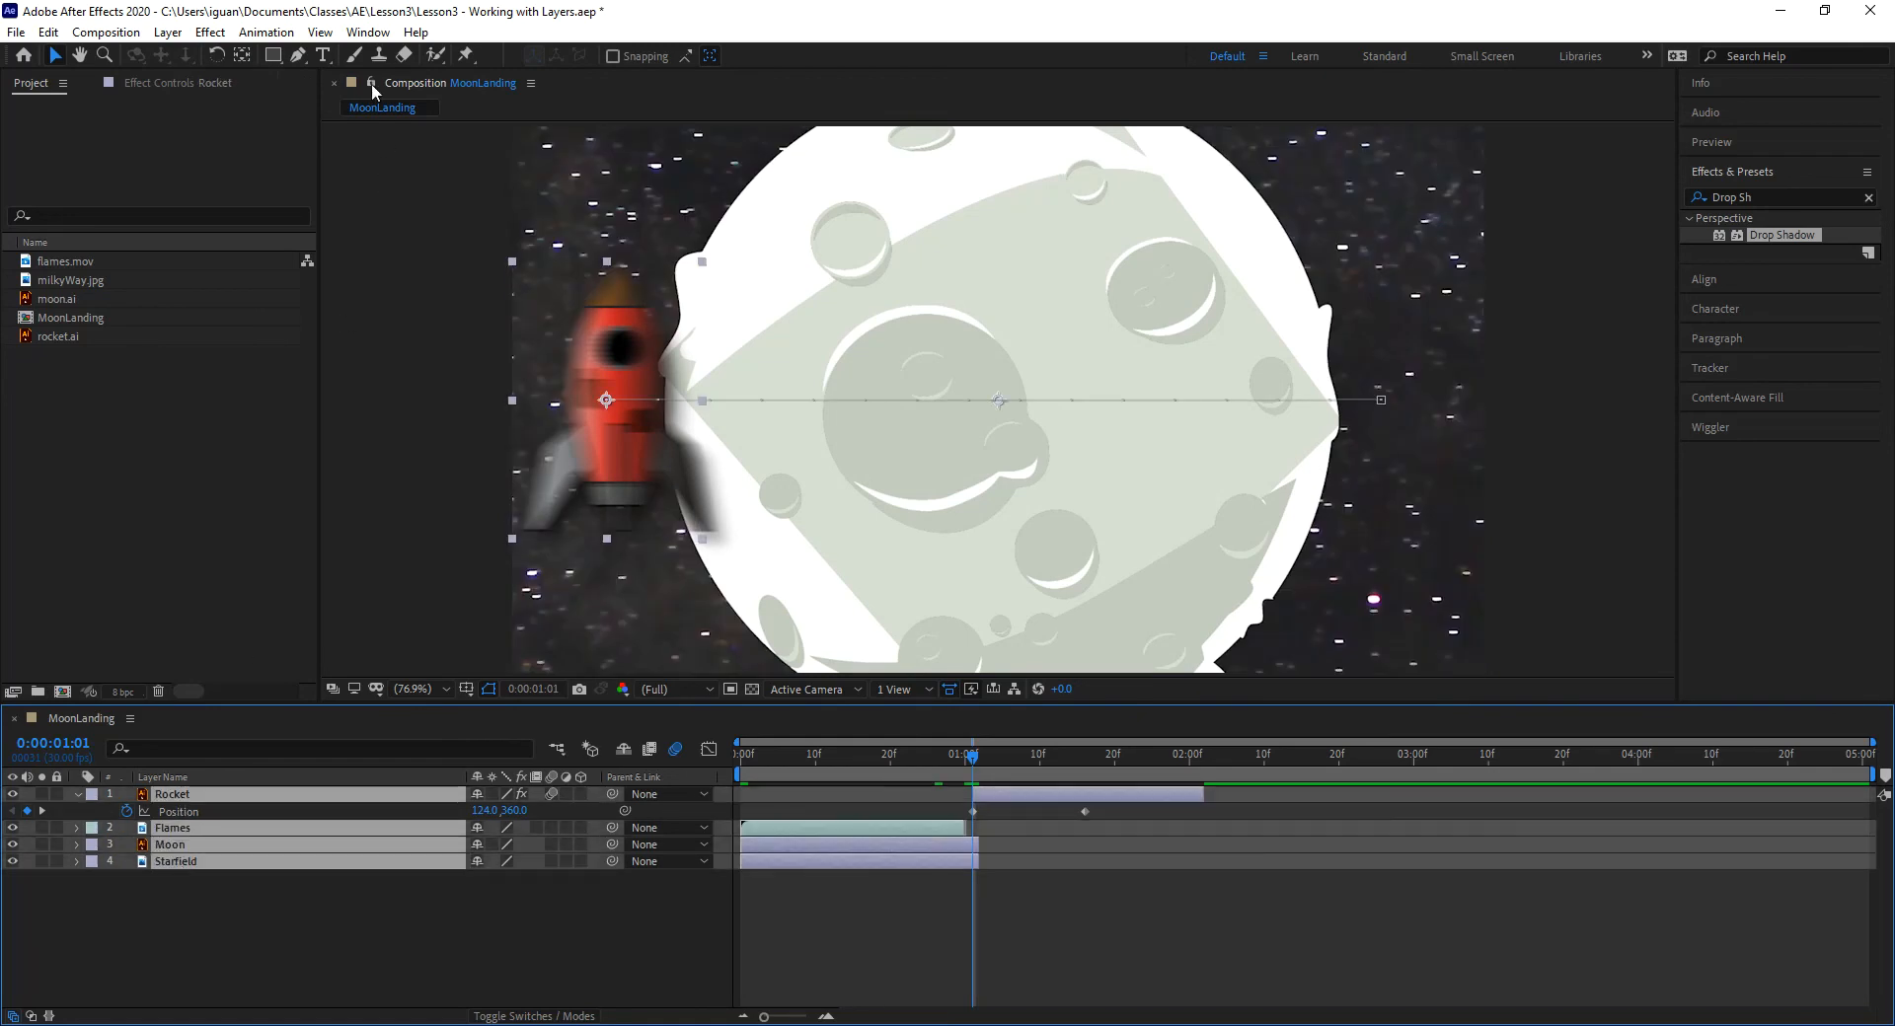
left_click(266, 32)
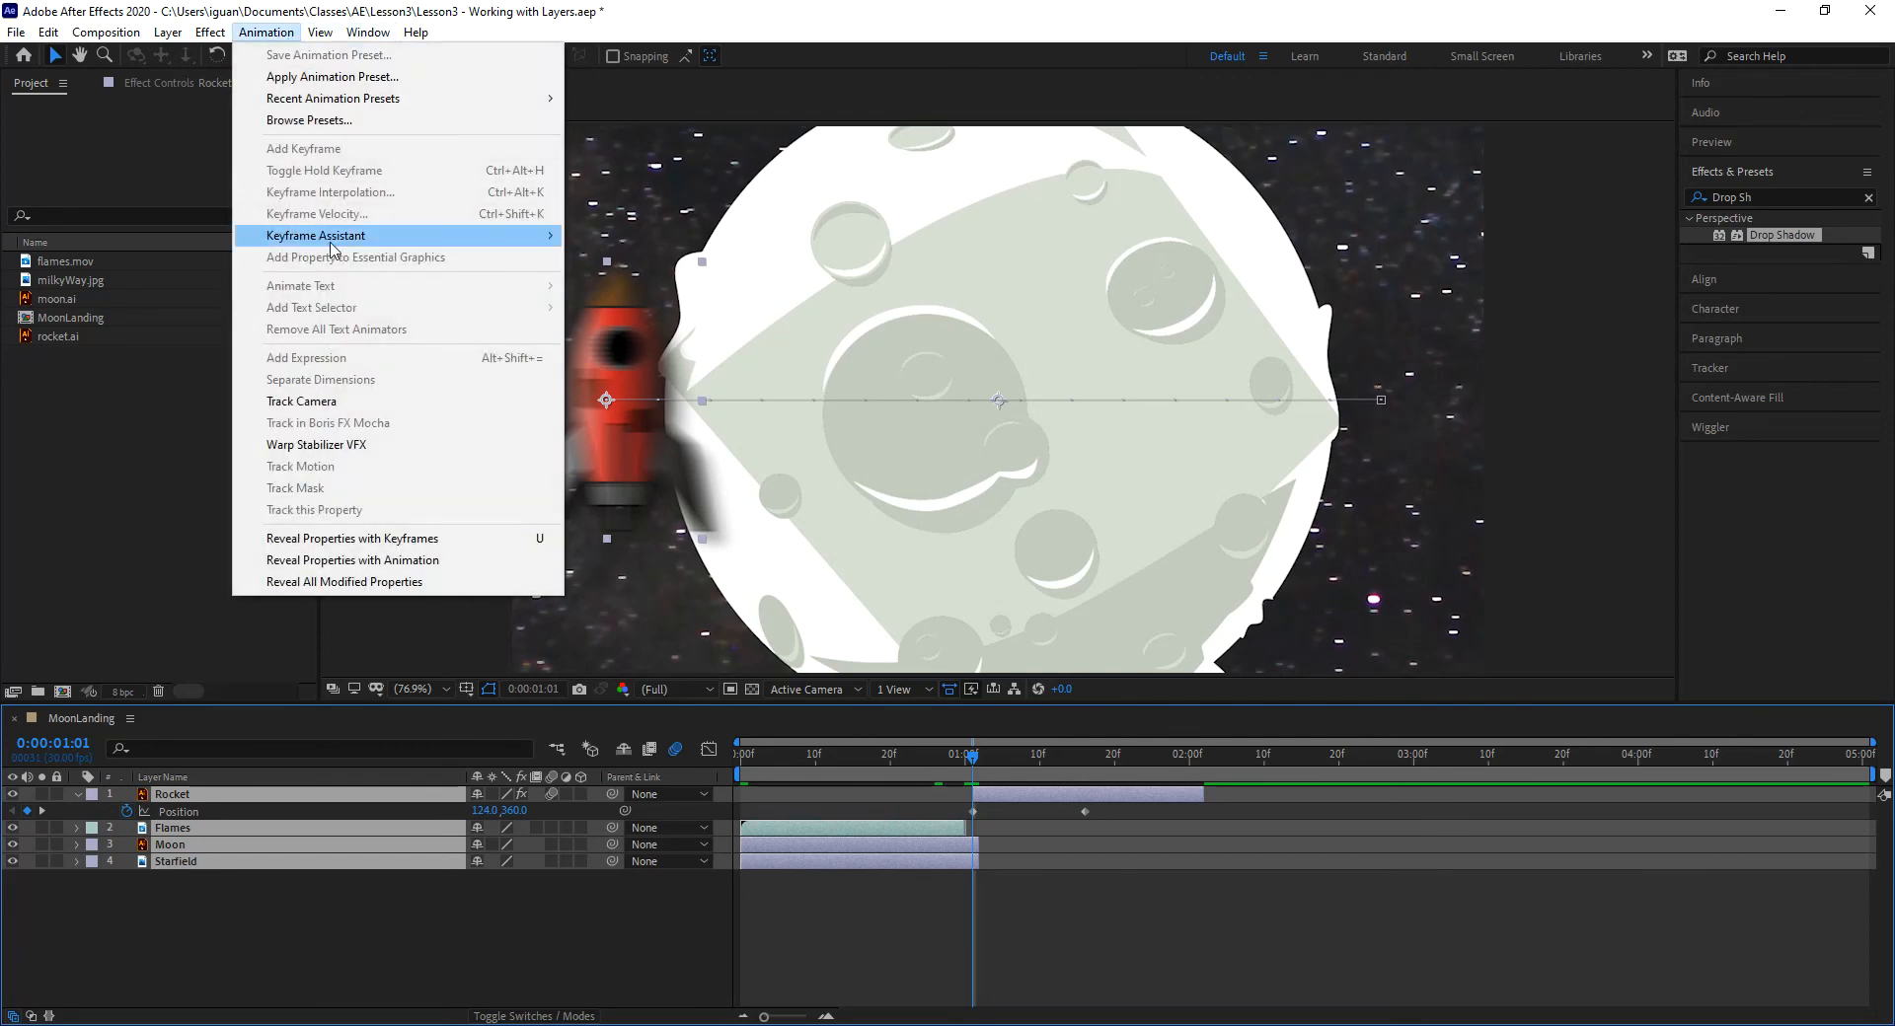
mouse_move(415, 236)
left_click(646, 409)
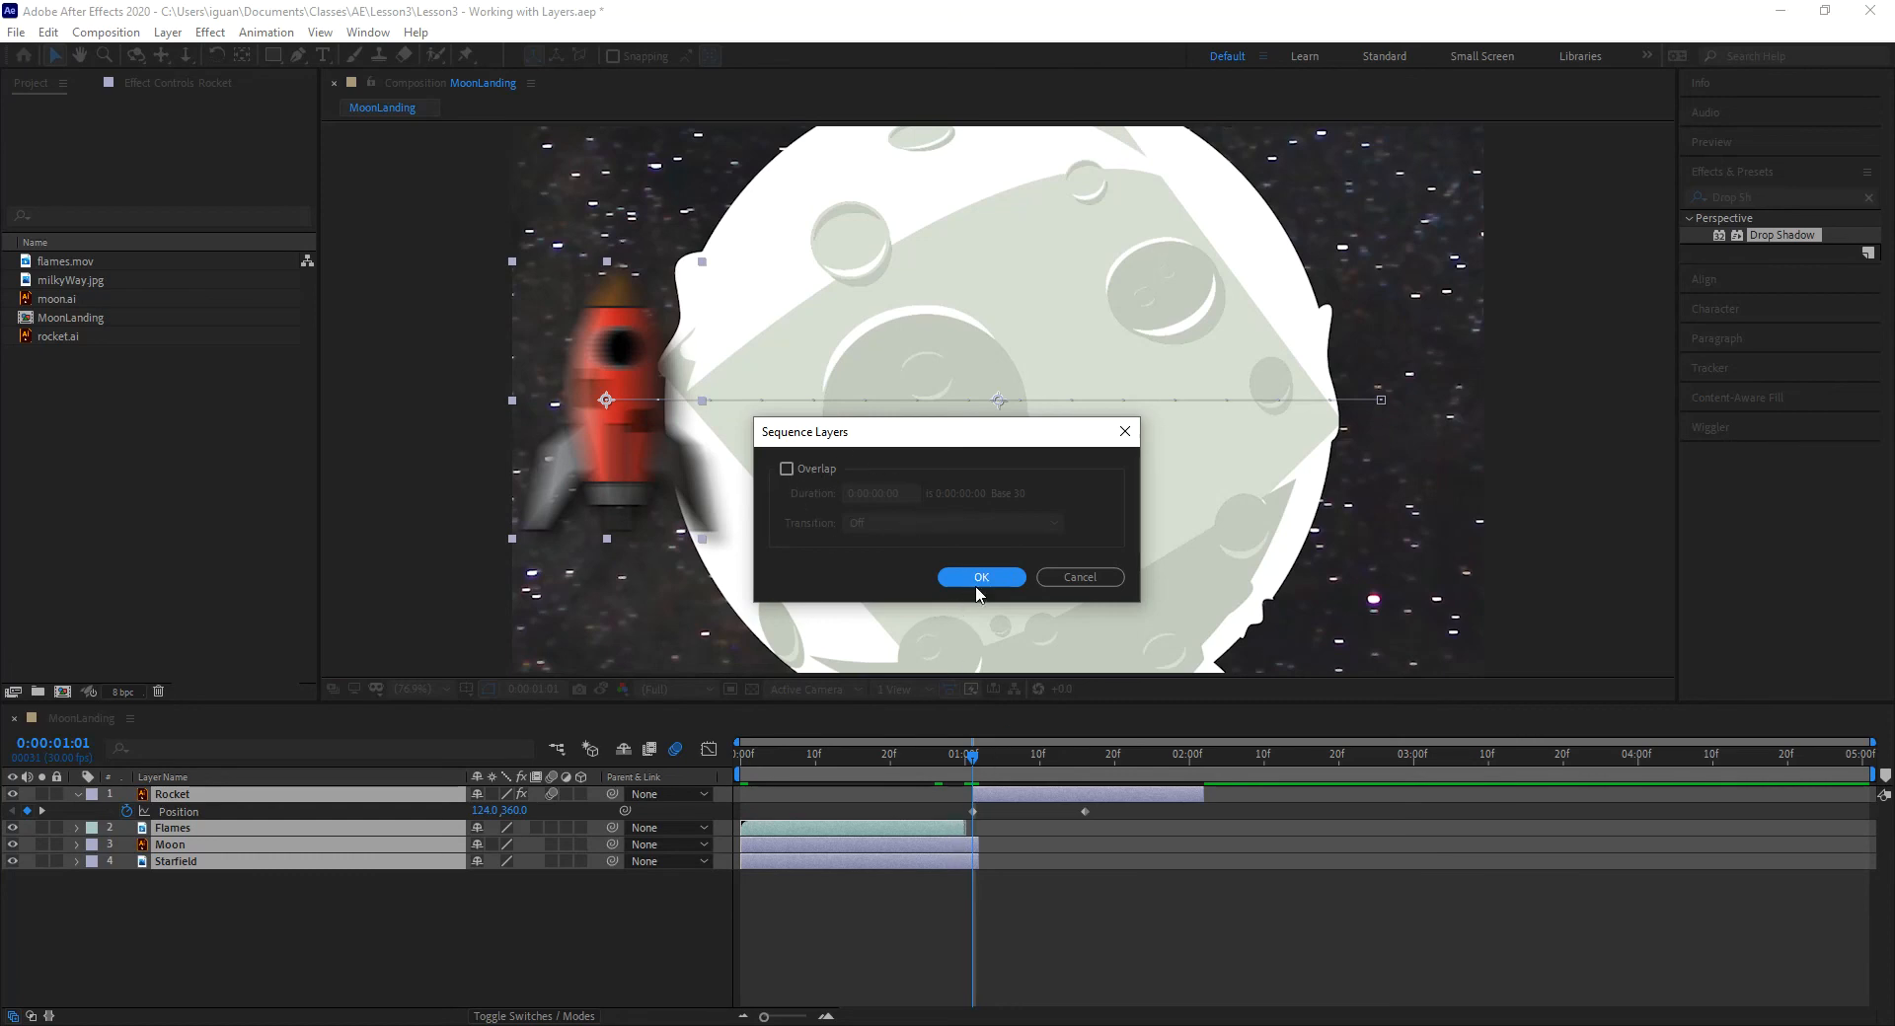
left_click(828, 472)
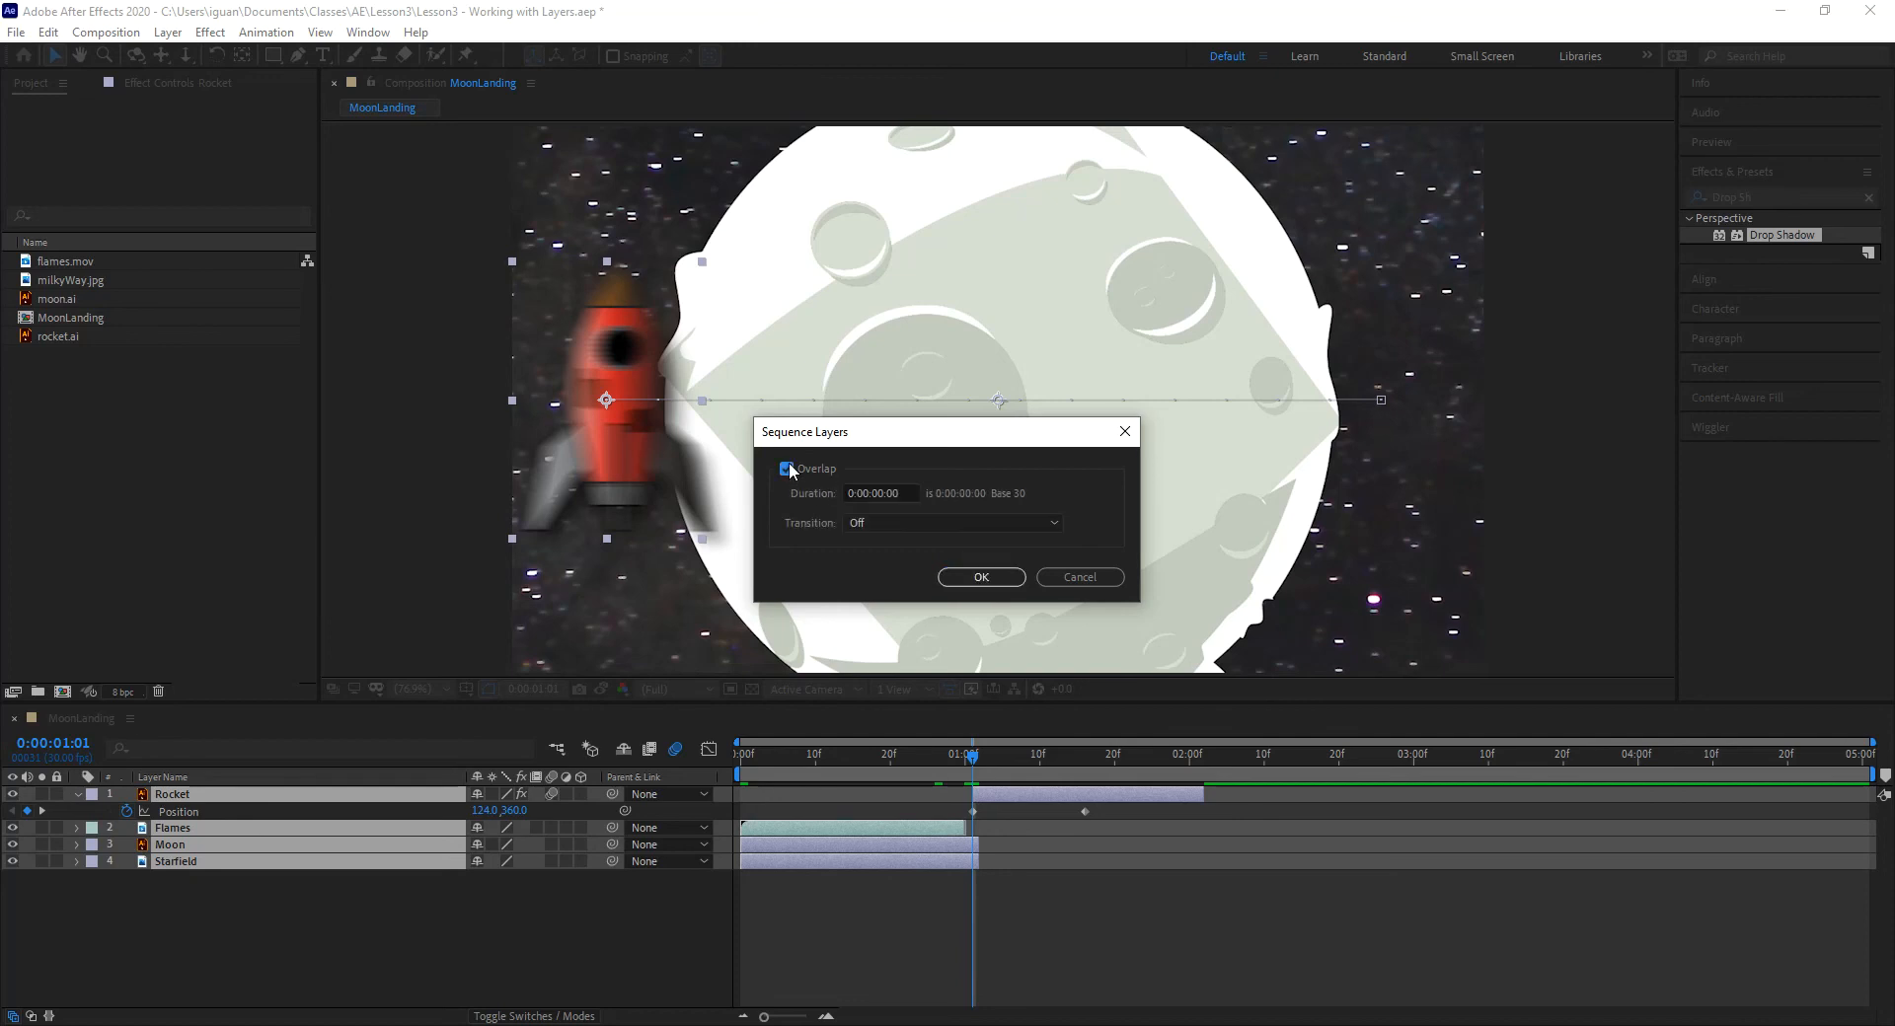
left_click(917, 524)
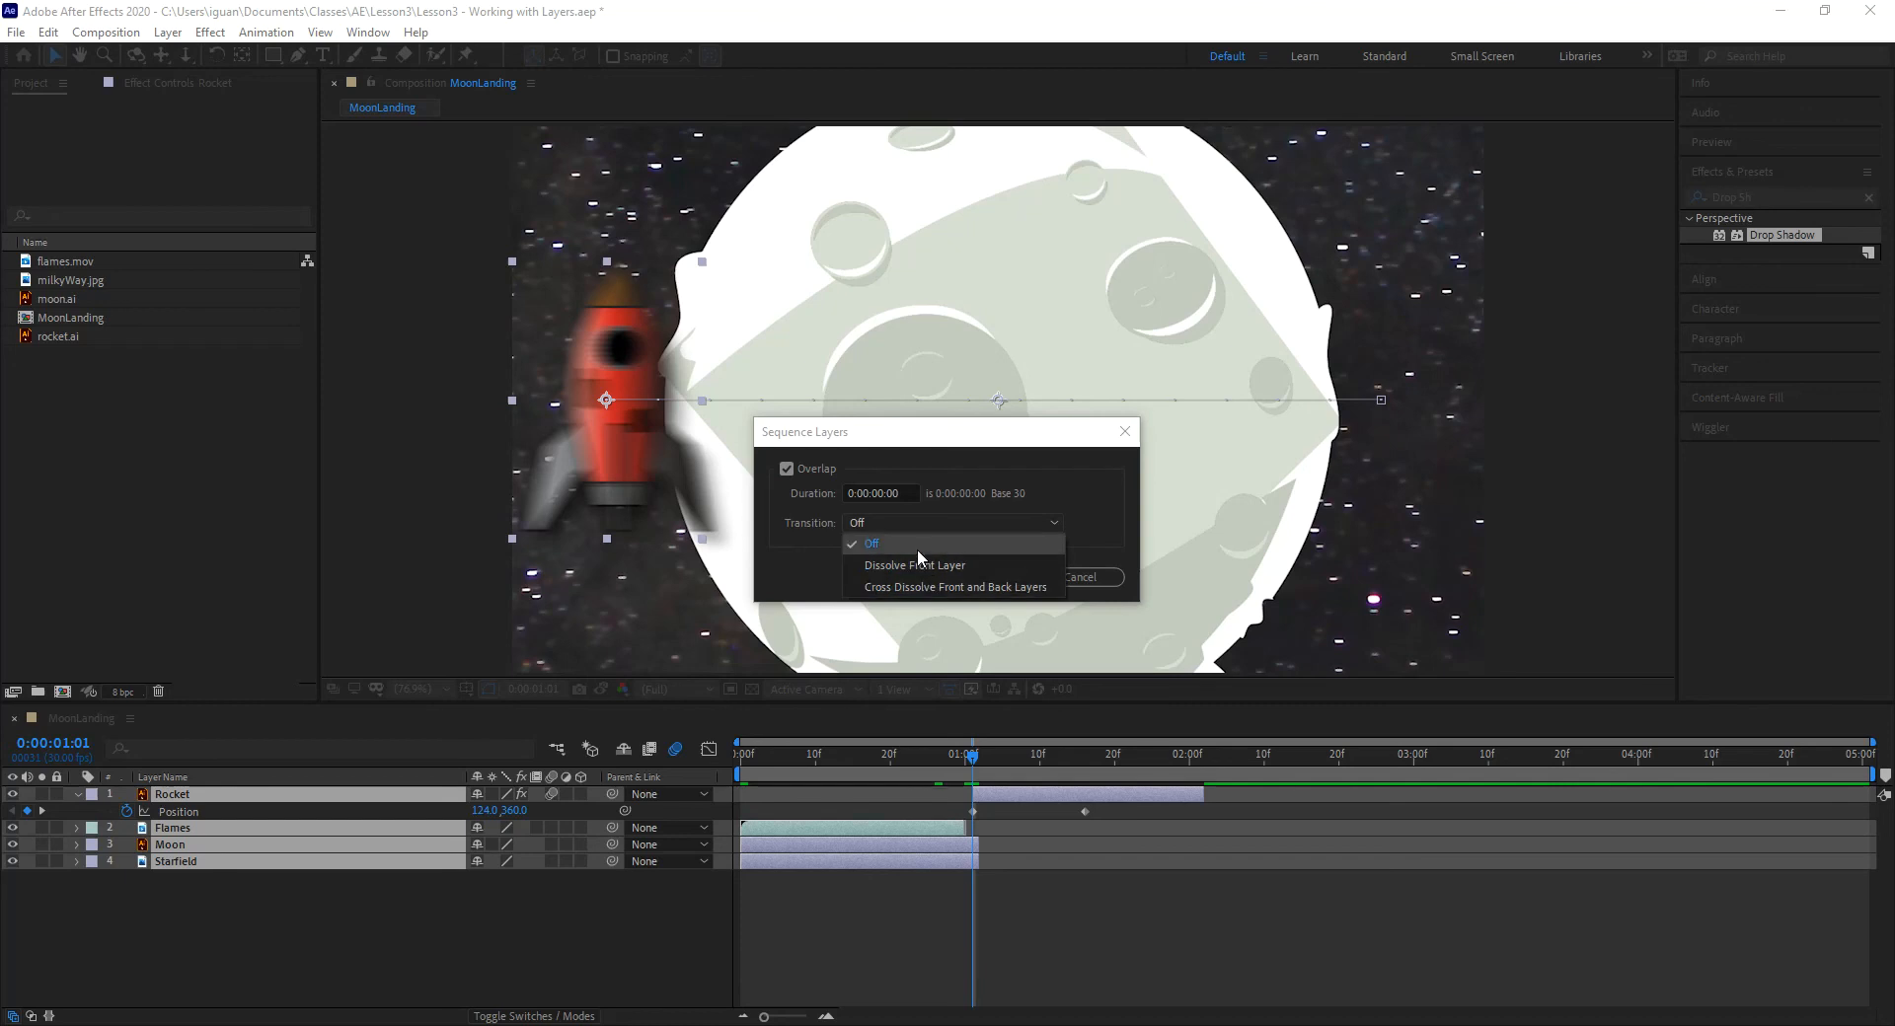
left_click(928, 450)
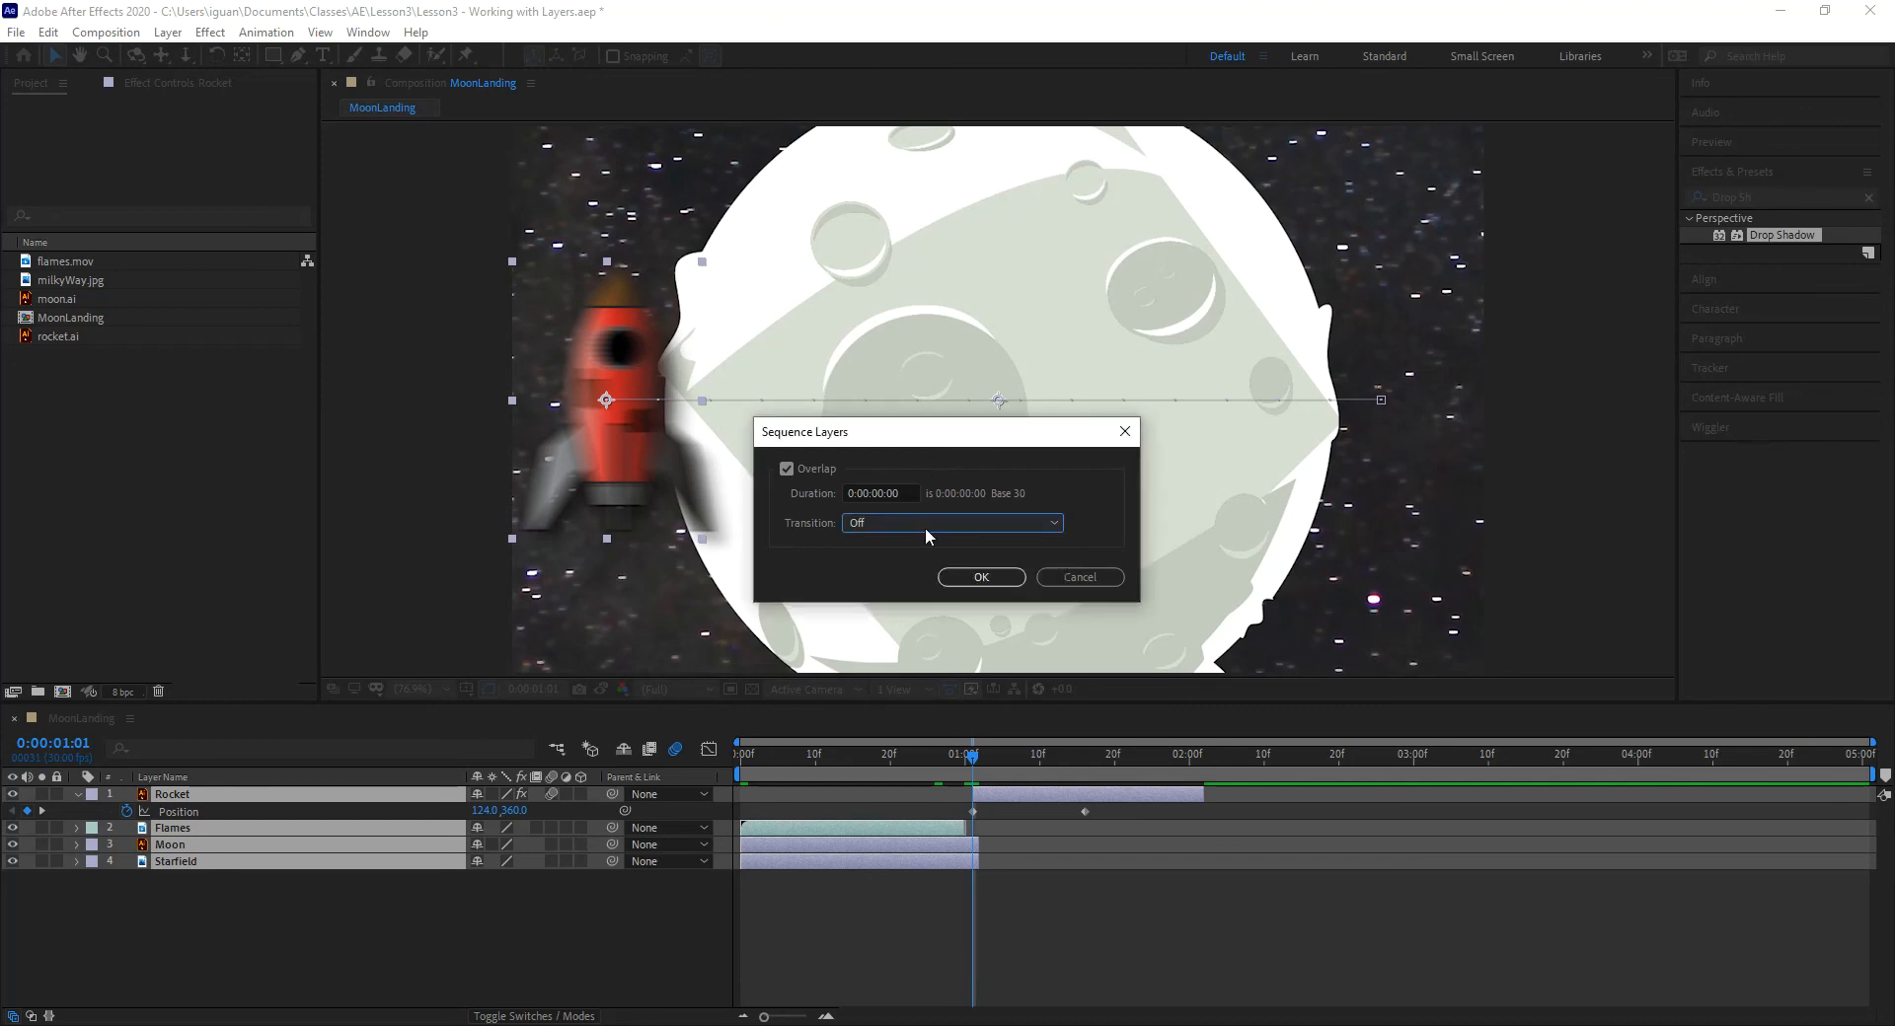
left_click(975, 577)
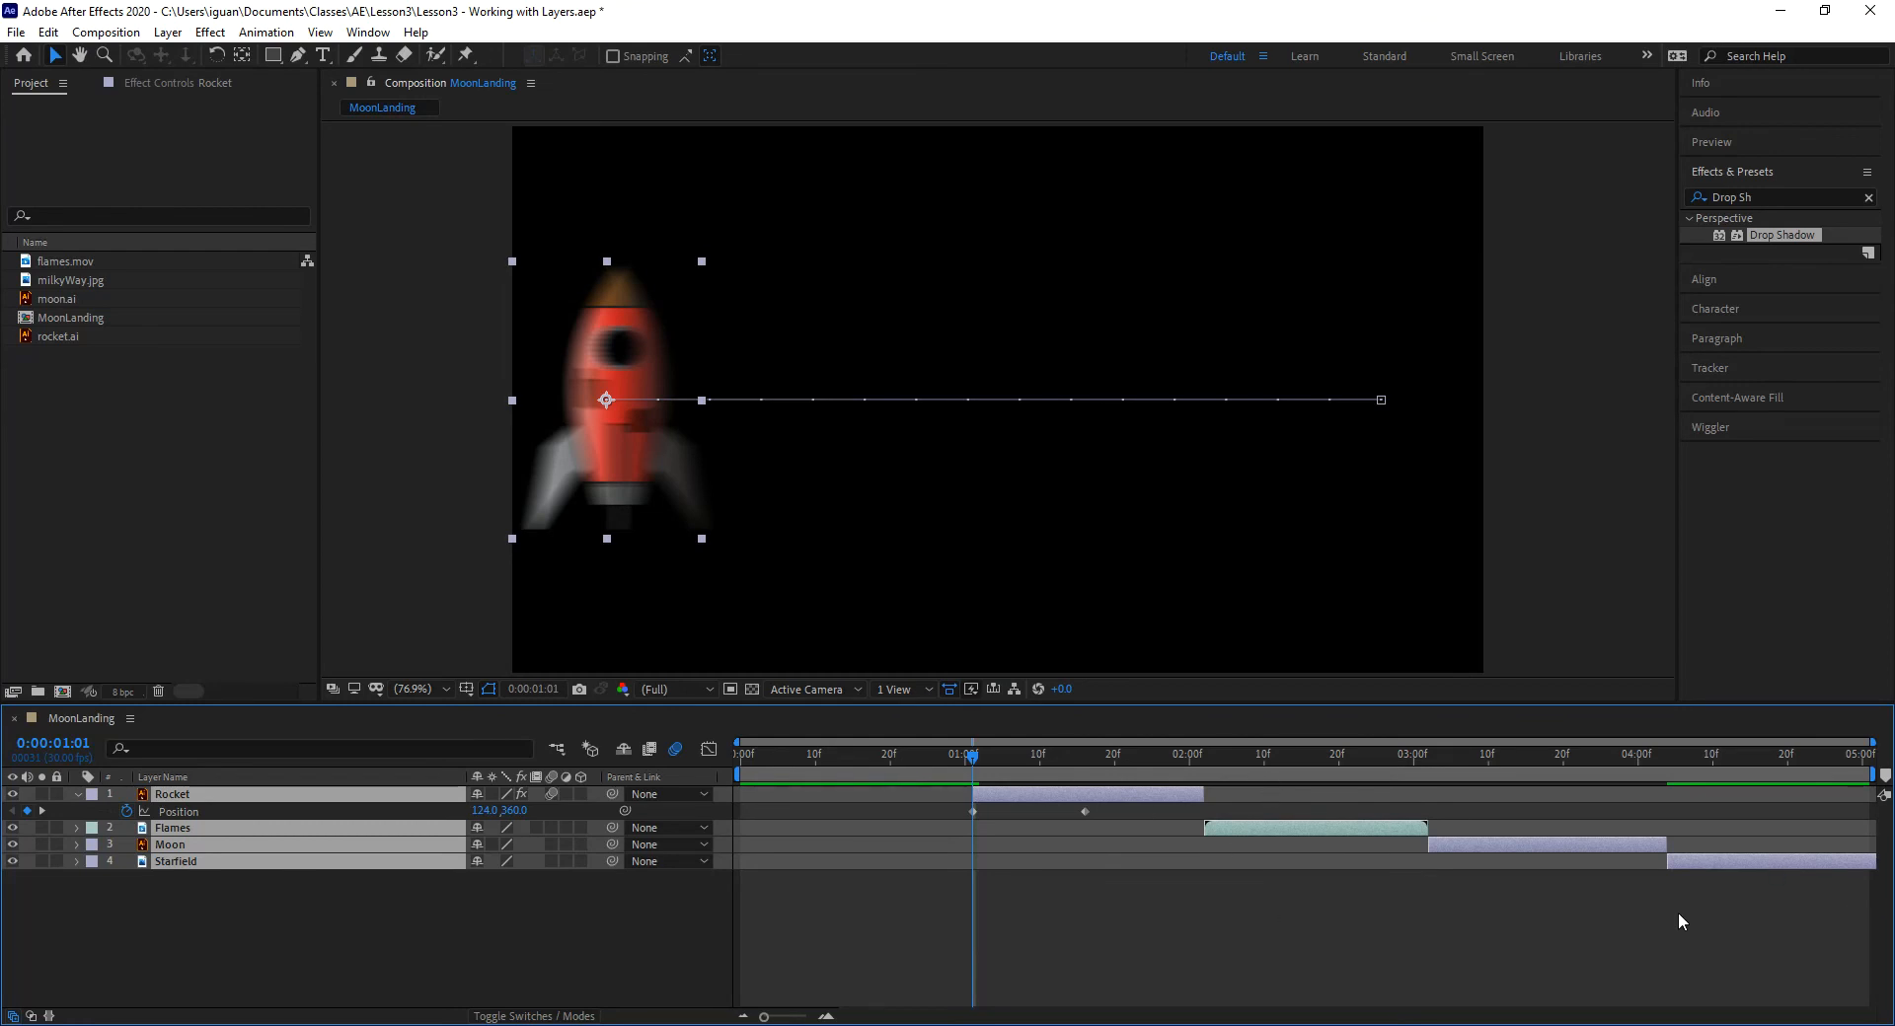
Step: Undo the layer sequencing and the shortening of the Moon and Starfield layers
key("ctrl+z")
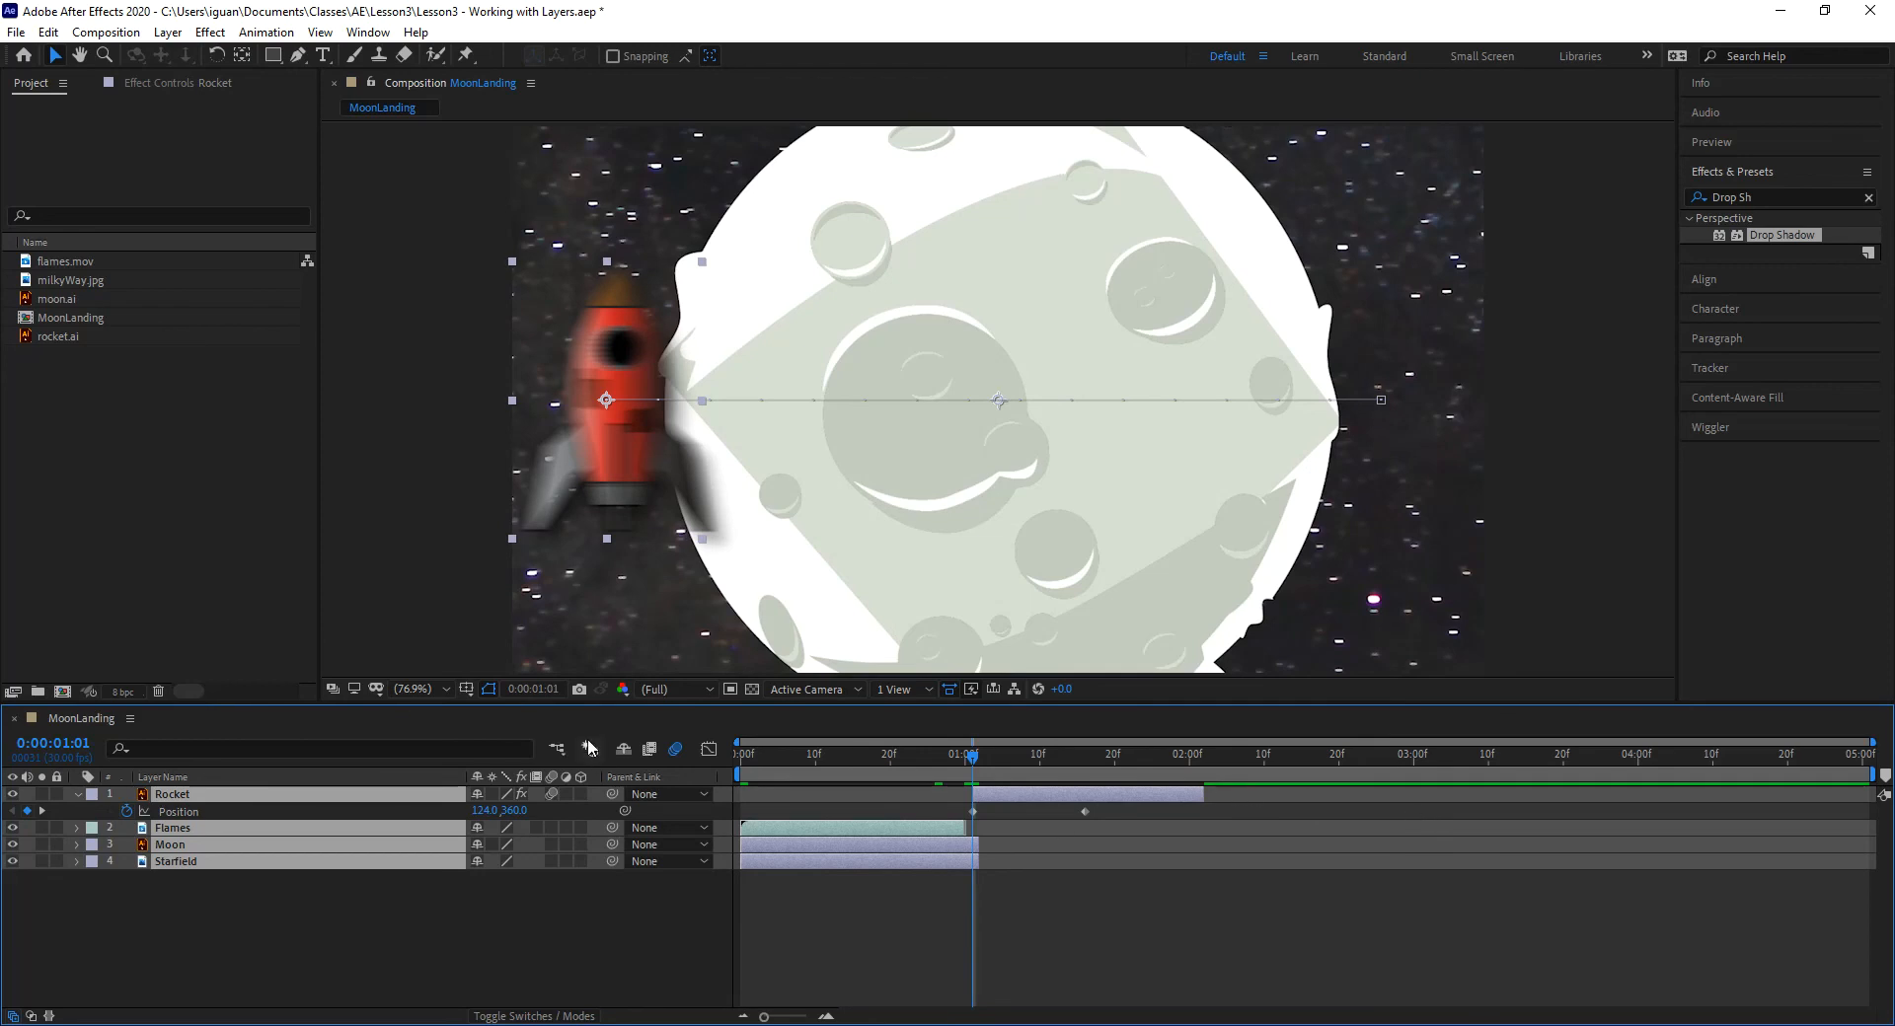
key("ctrl+z")
key("ctrl+z")
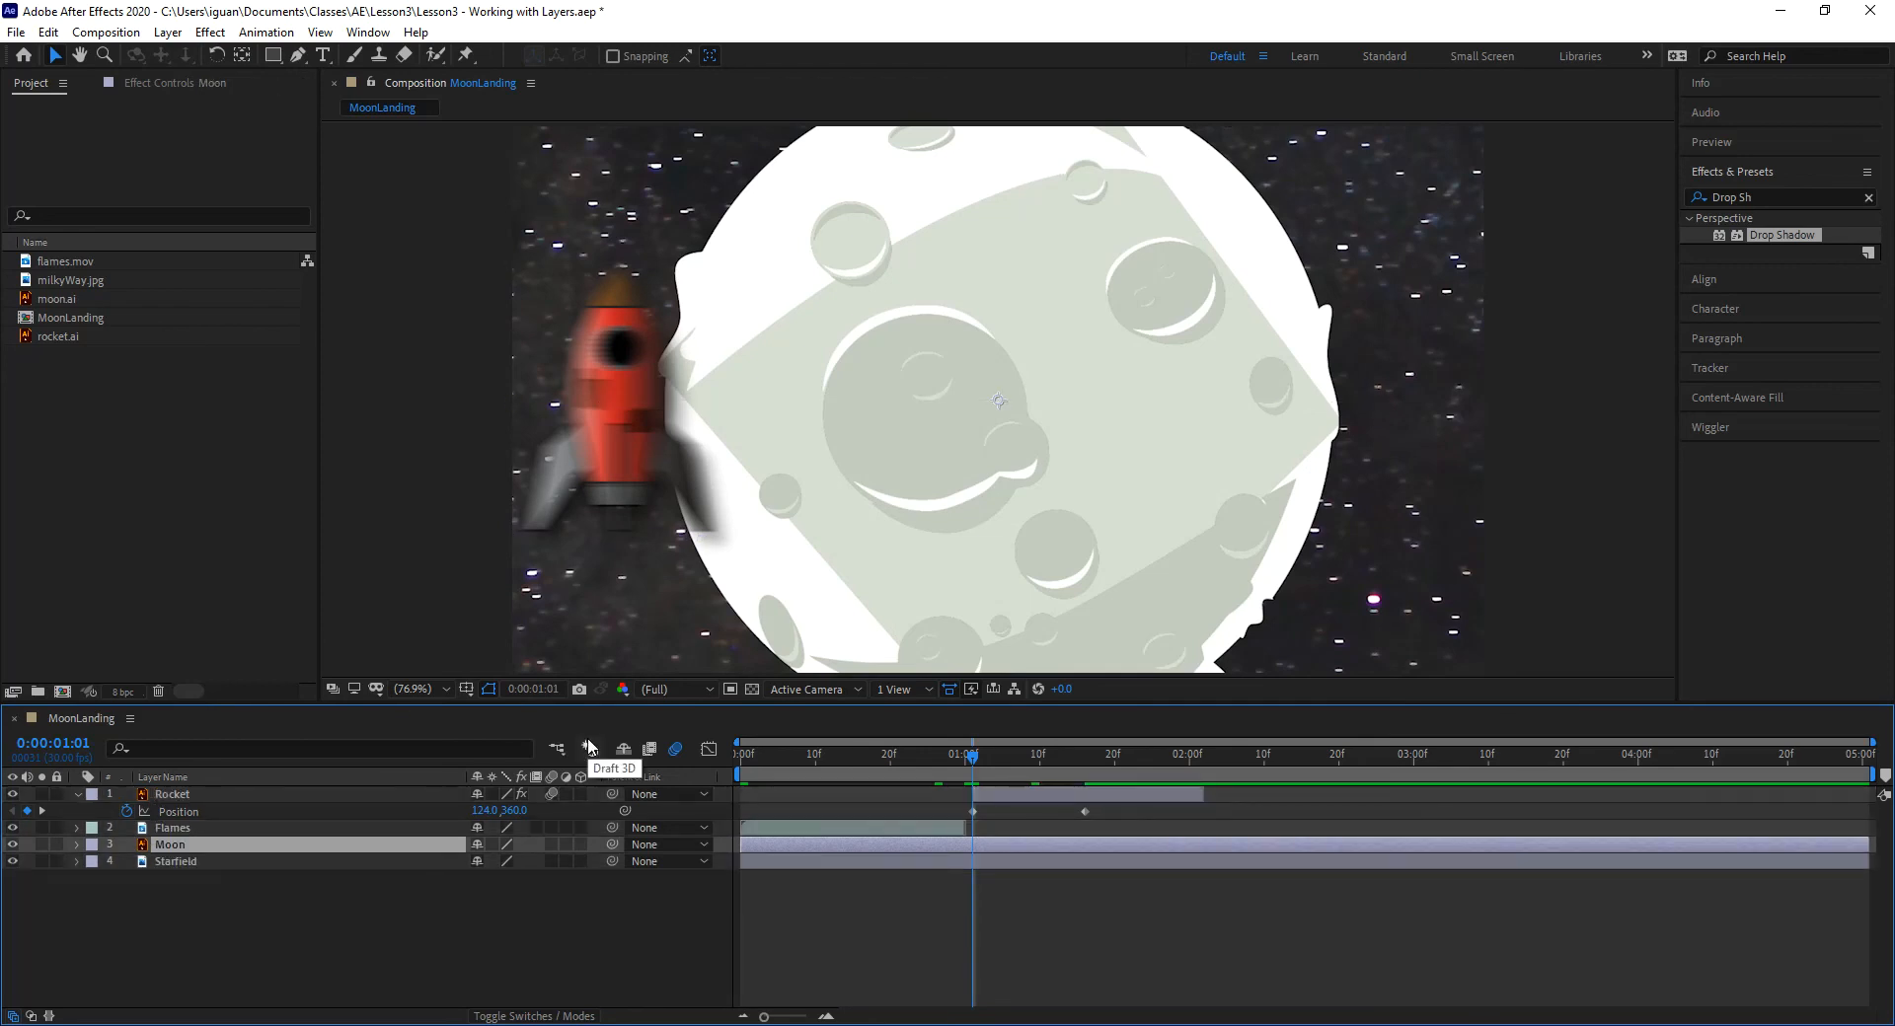